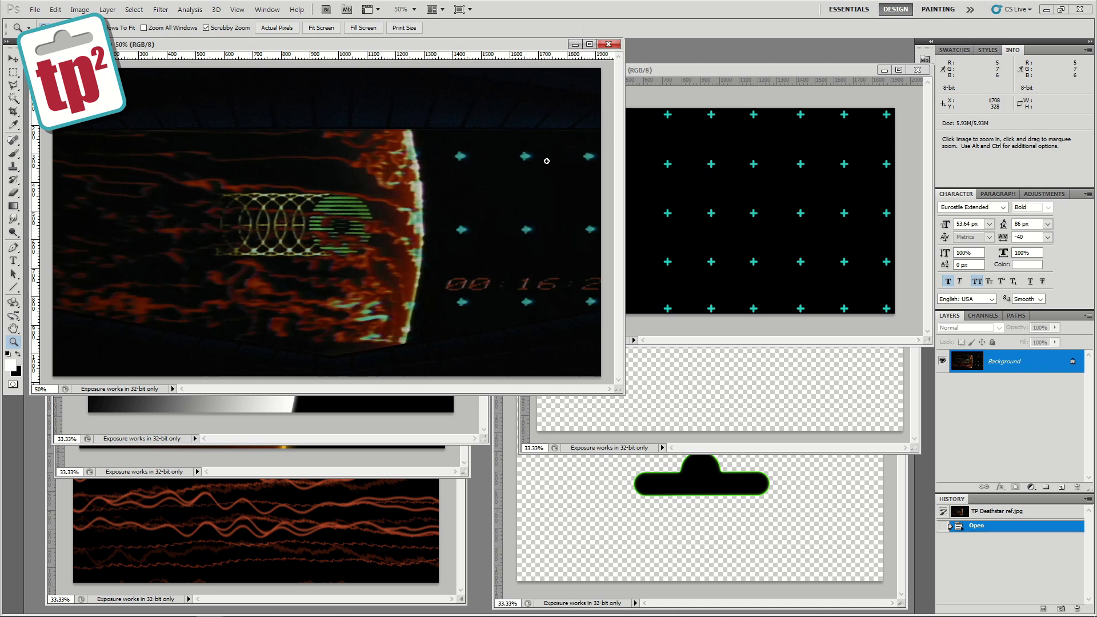
# Step: Examine TP Deathstar tabhole grid.png in an enlarged document window at 50% zoom, then close the file
pyautogui.click(659, 102)
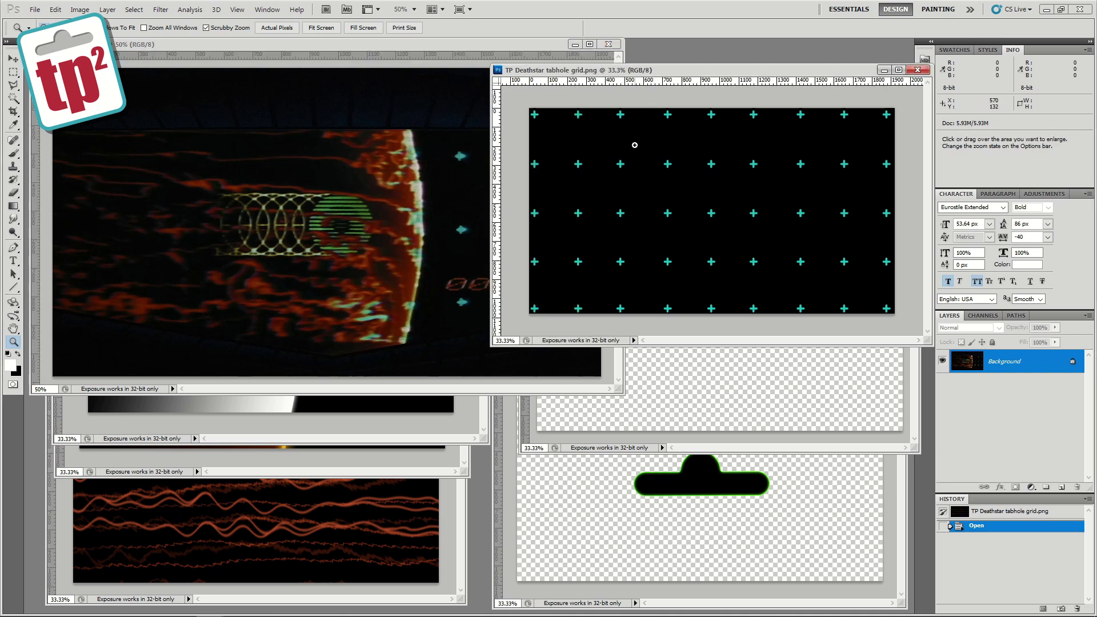
pyautogui.keyDown('alt'); pyautogui.click(642, 165); pyautogui.keyUp('alt')
pyautogui.keyDown('alt'); pyautogui.click(642, 165); pyautogui.keyUp('alt')
pyautogui.click(644, 166)
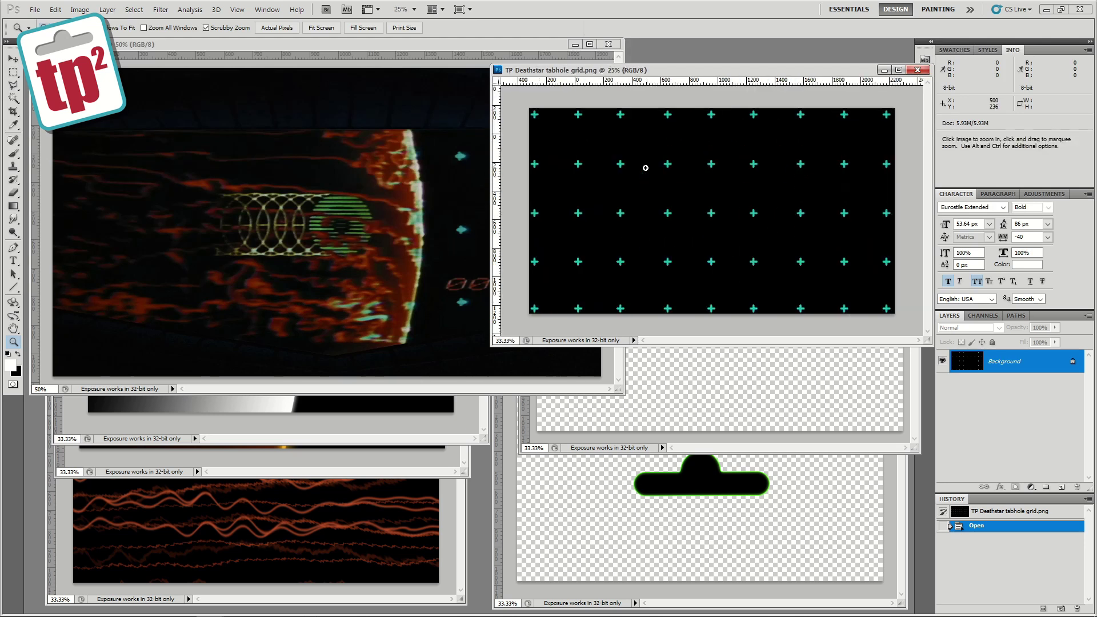
pyautogui.click(644, 166)
pyautogui.click(644, 166)
pyautogui.moveTo(661, 72); pyautogui.dragTo(360, 87)
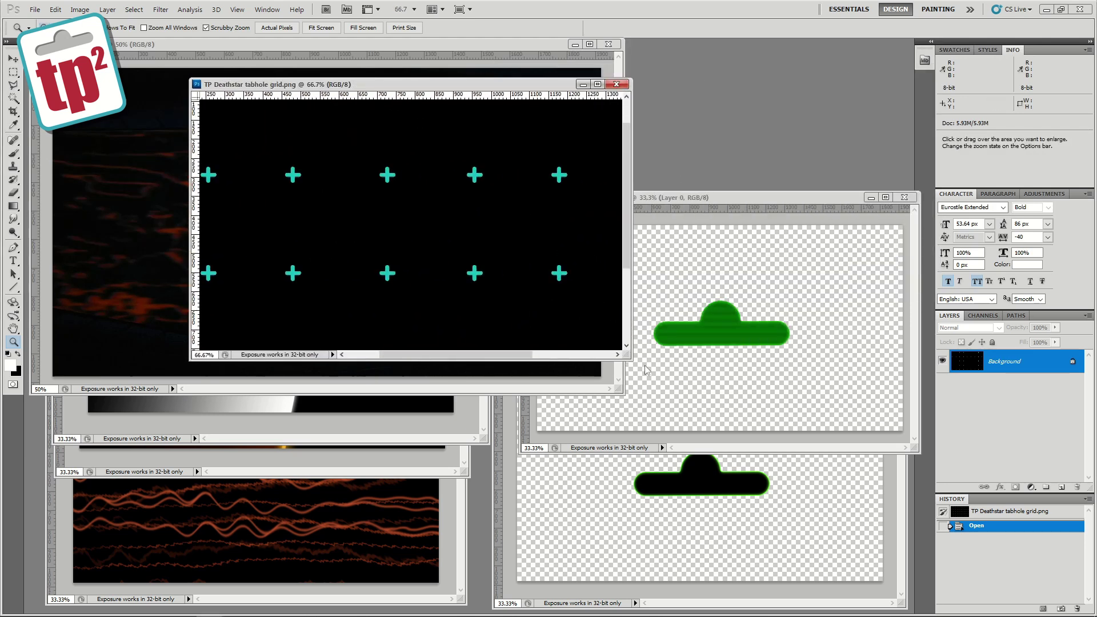
pyautogui.moveTo(631, 359); pyautogui.dragTo(824, 471)
pyautogui.moveTo(942, 534); pyautogui.dragTo(930, 530)
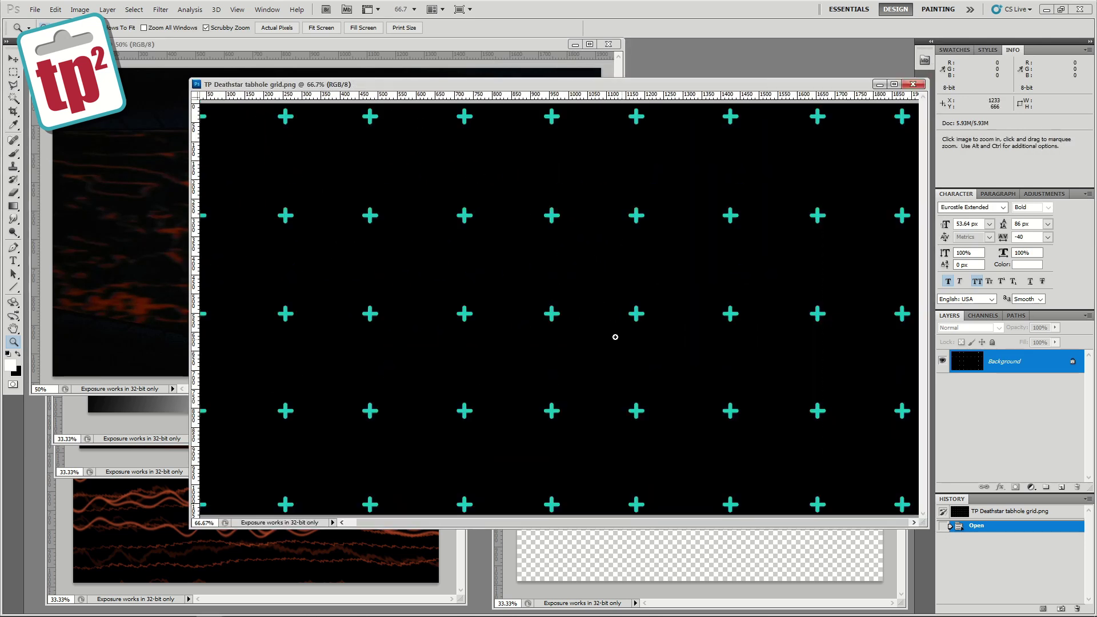
pyautogui.keyDown('alt'); pyautogui.click(576, 324); pyautogui.keyUp('alt')
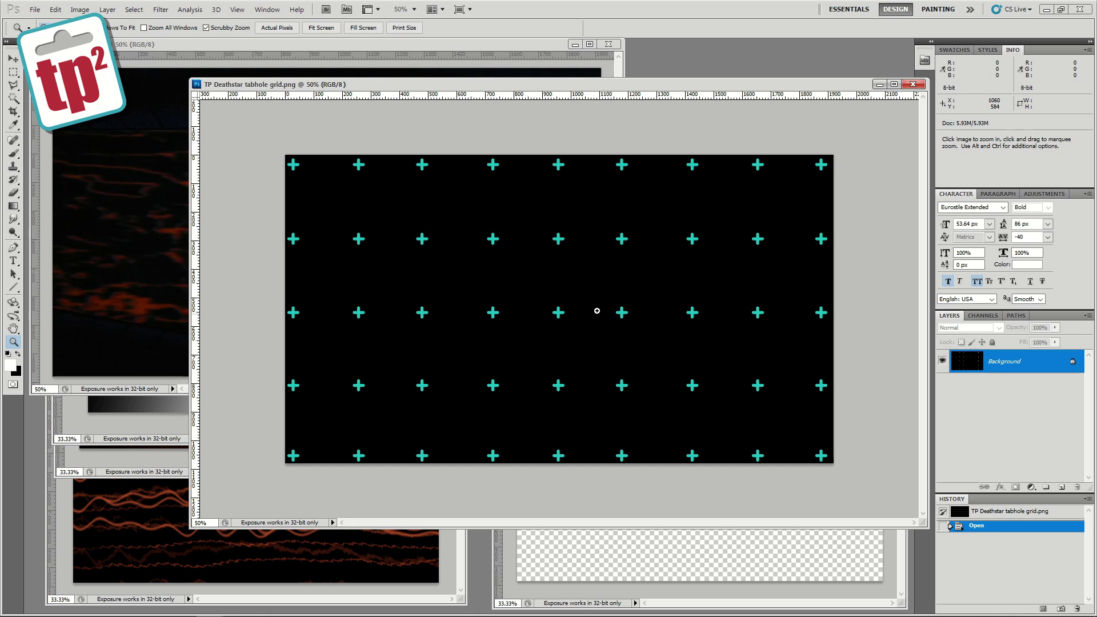
pyautogui.click(912, 84)
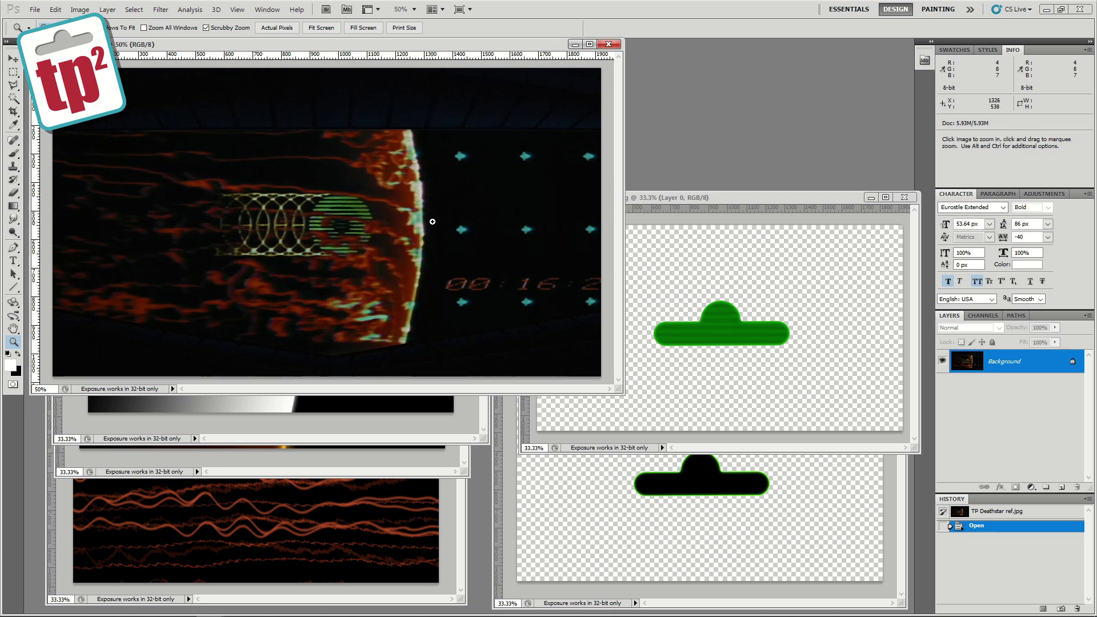
# Step: Move TP Deathstar tabhole main.png beside the reference image and view it at 50% zoom
pyautogui.click(714, 197)
pyautogui.moveTo(714, 197); pyautogui.dragTo(522, 114)
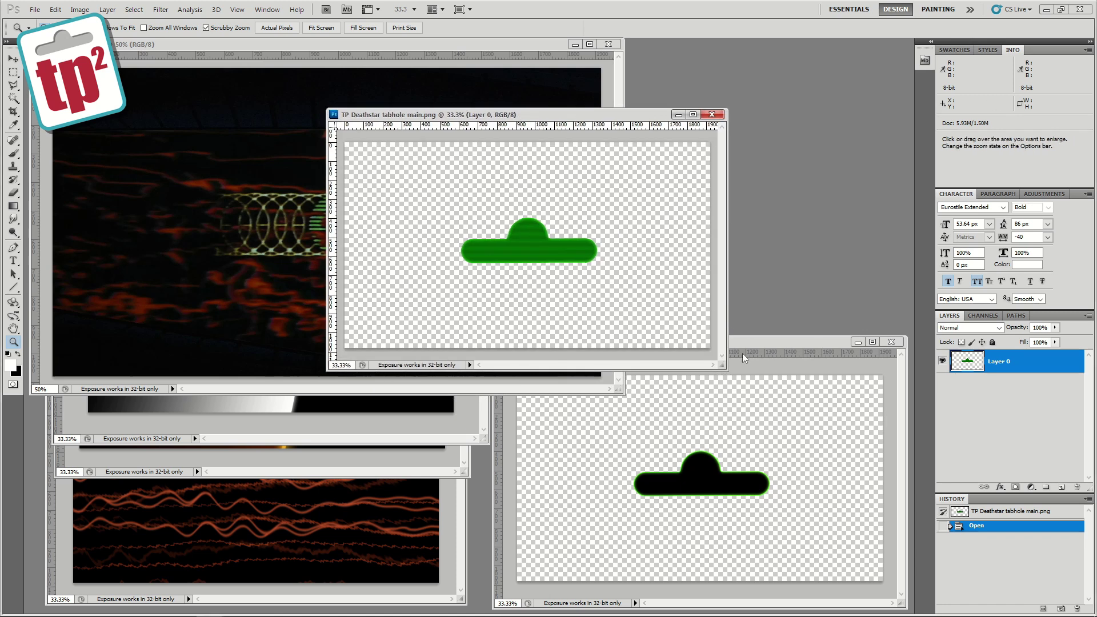
pyautogui.click(559, 276)
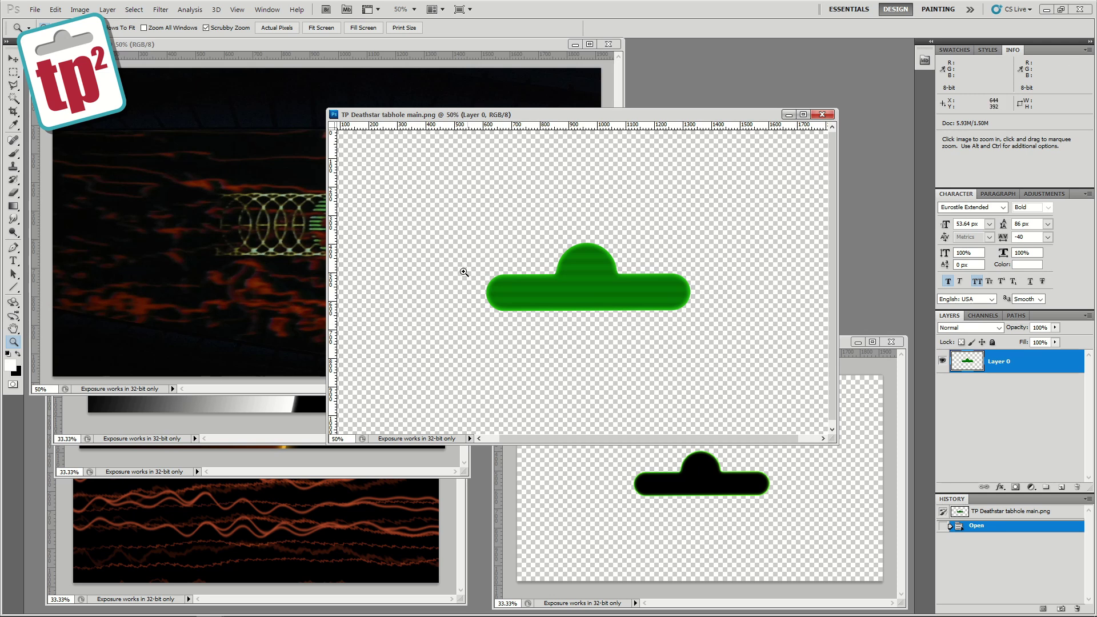
# Step: View TP Deathstar tabhole shadow.png at 66.7%, compare it with the reference image, and close both tabhole cutout files
pyautogui.click(741, 466)
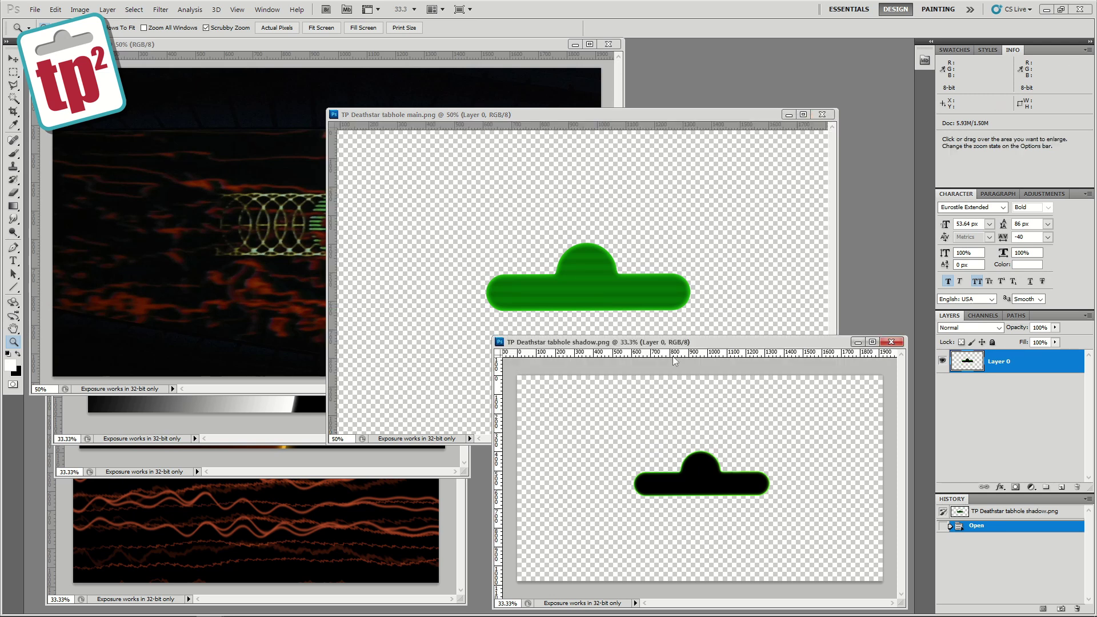
pyautogui.click(519, 357)
pyautogui.click(493, 453)
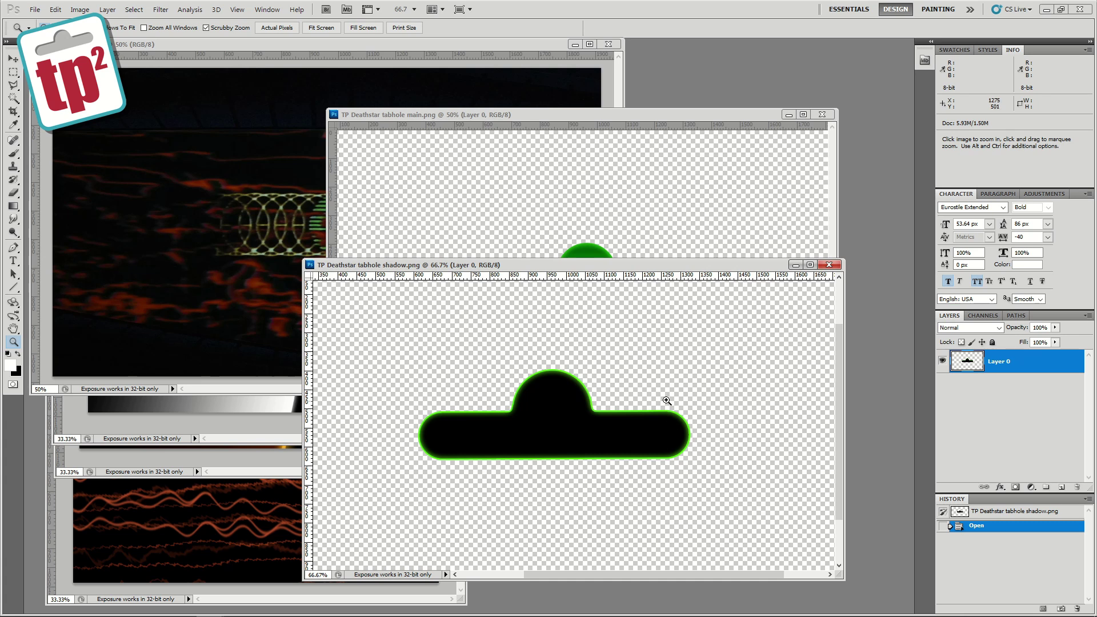
pyautogui.click(320, 205)
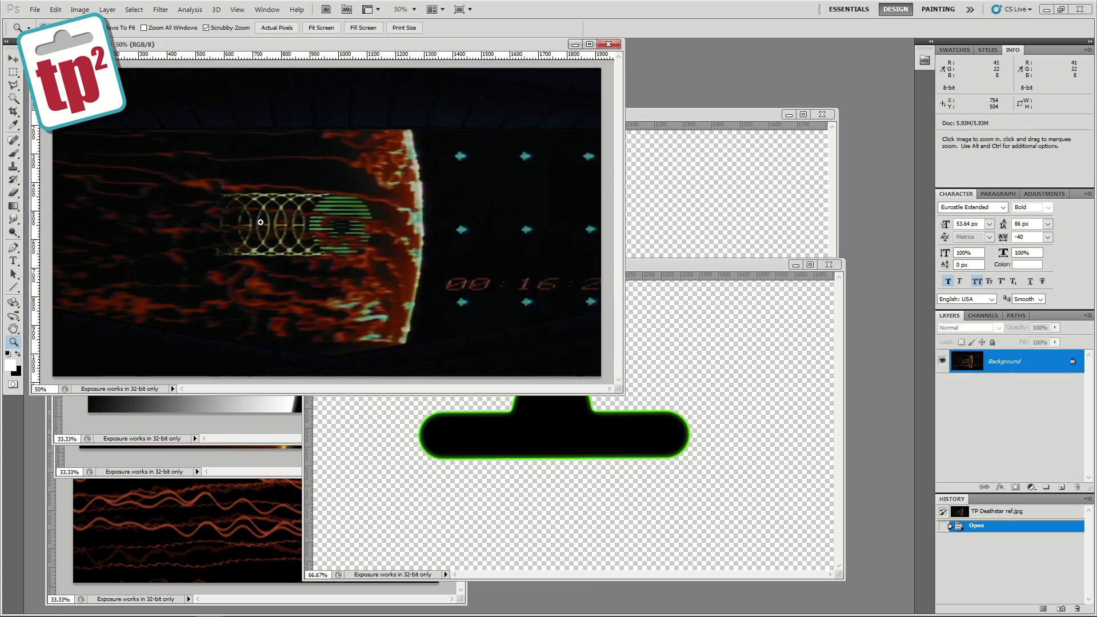
pyautogui.click(674, 314)
pyautogui.click(516, 220)
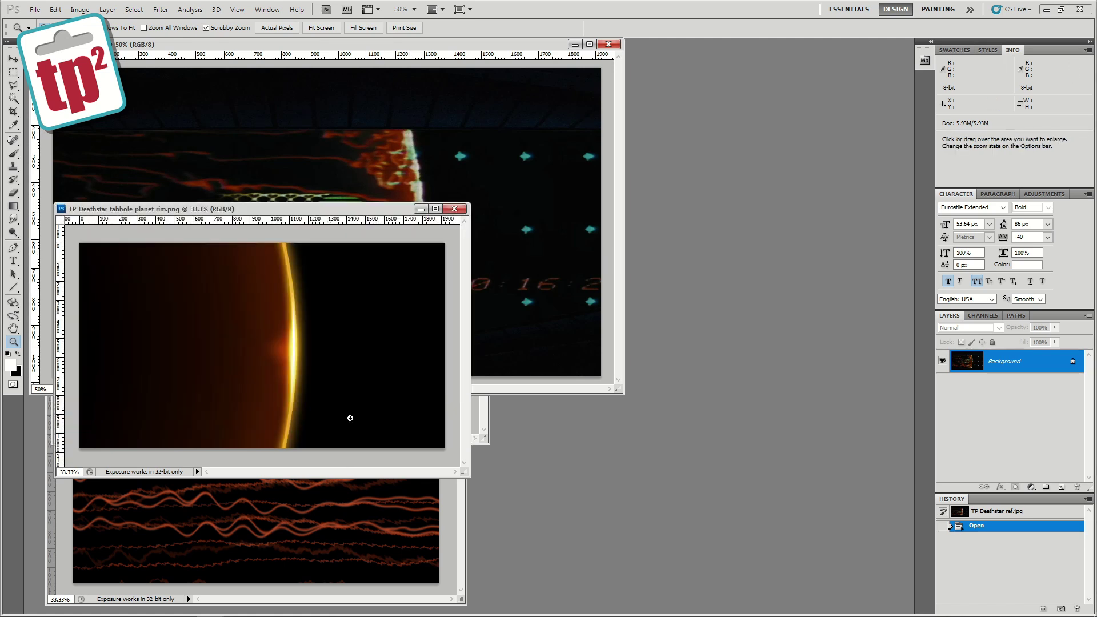
# Step: Bring TP Deathstar tabhole planet rim.png forward and enlarge its window to examine the glowing edge
pyautogui.click(344, 451)
pyautogui.moveTo(337, 209); pyautogui.dragTo(501, 221)
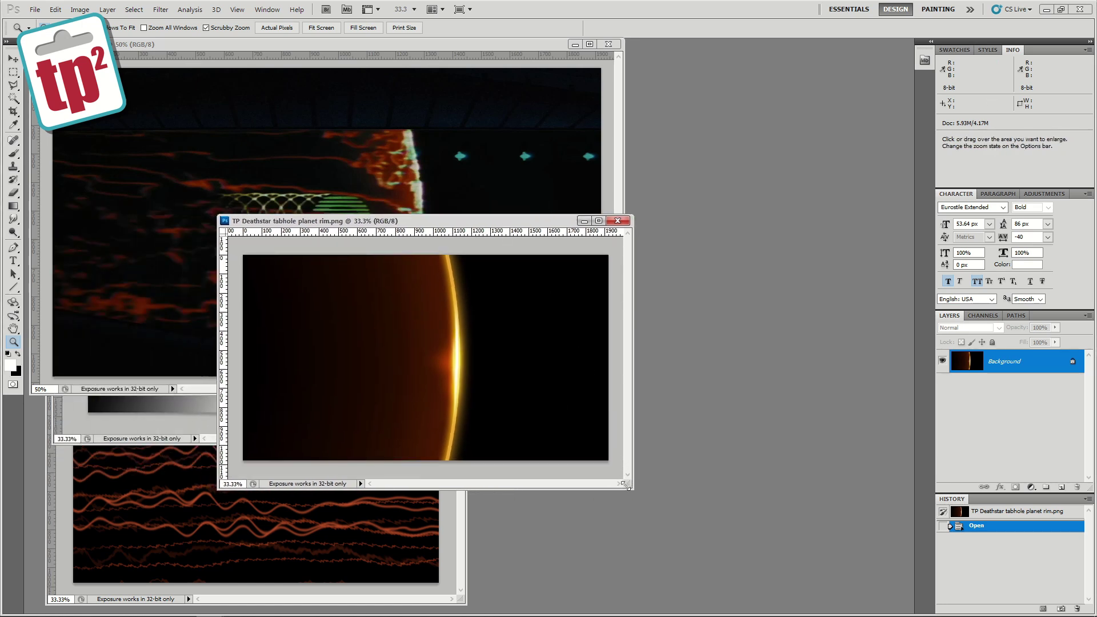
pyautogui.moveTo(631, 490); pyautogui.dragTo(741, 545)
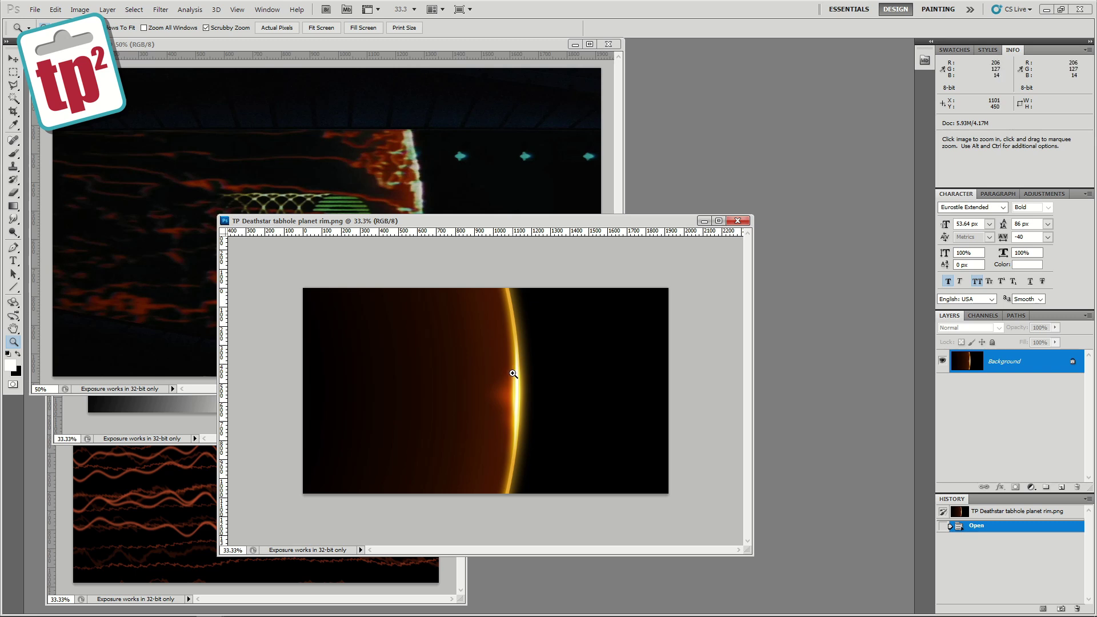
# Step: Examine the whole of TP Deathstar tabhole planet mask.png at 50% zoom and compare it with the reference image
pyautogui.click(211, 401)
pyautogui.click(306, 257)
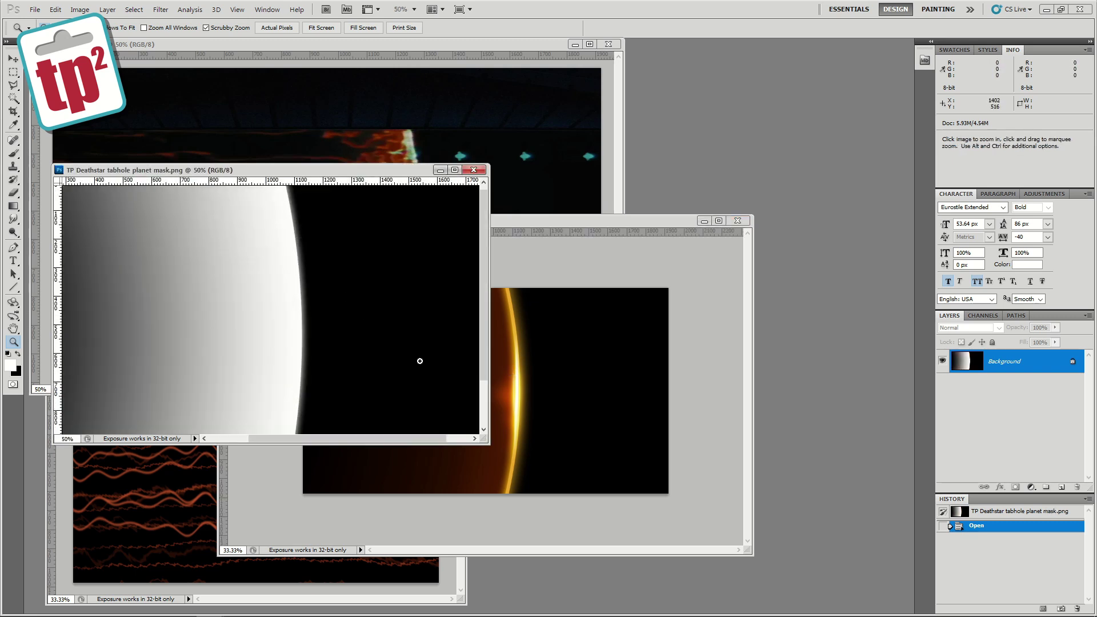
pyautogui.moveTo(483, 439); pyautogui.dragTo(689, 534)
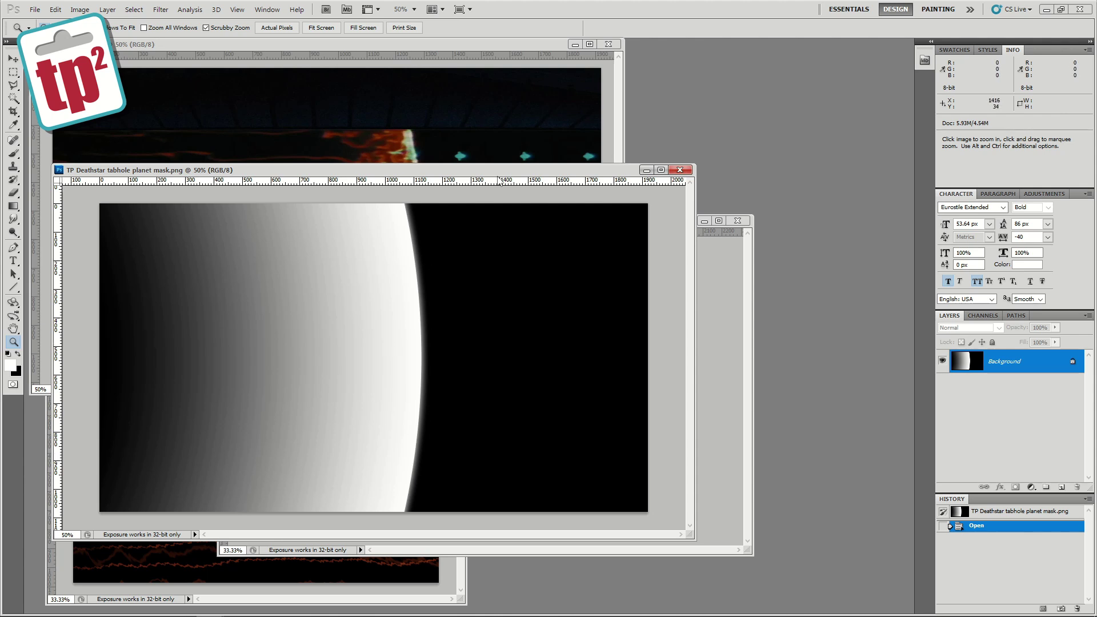
pyautogui.click(458, 150)
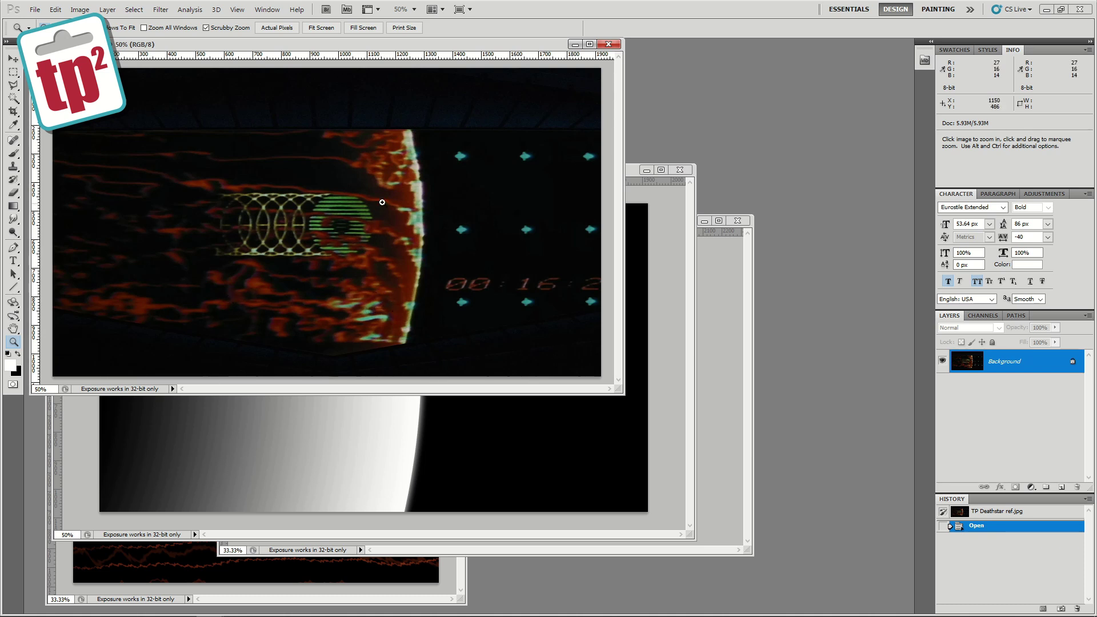
# Step: Examine TP Deathstar tabhole planet surface.png in an enlarged window at 50% zoom and compare it with the reference image
pyautogui.click(297, 567)
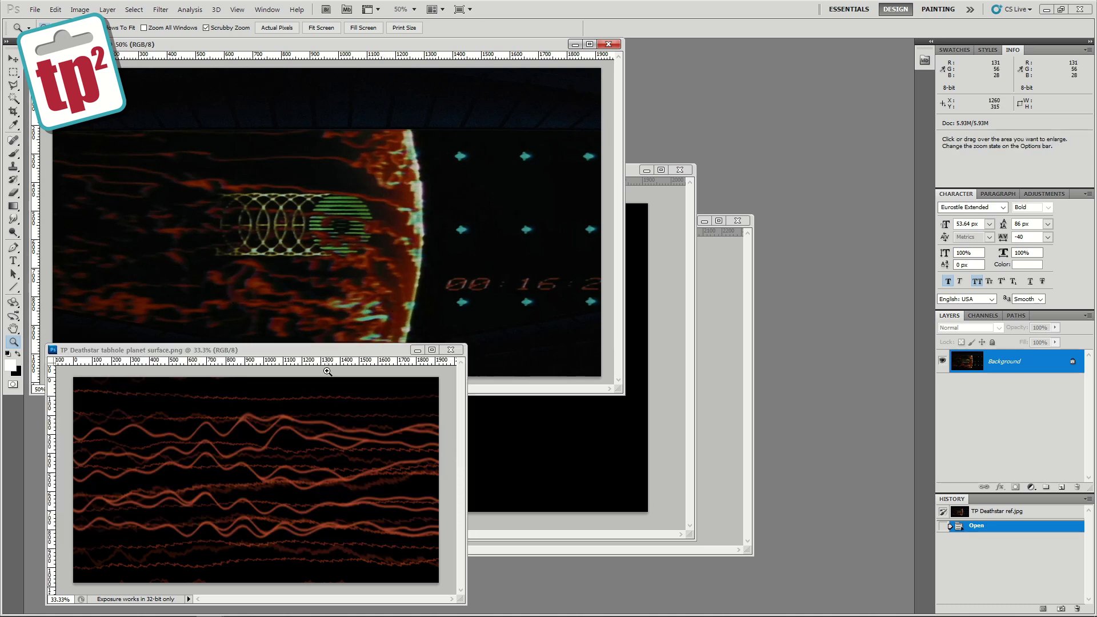
pyautogui.moveTo(337, 349); pyautogui.dragTo(384, 167)
pyautogui.moveTo(502, 426); pyautogui.dragTo(748, 548)
pyautogui.click(481, 357)
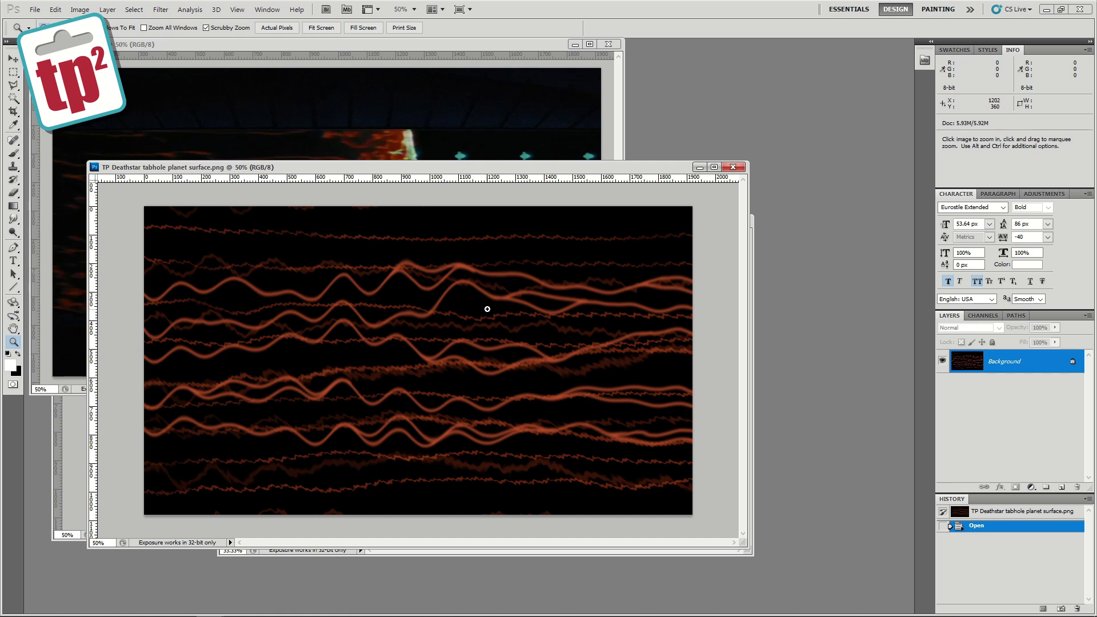
pyautogui.click(475, 151)
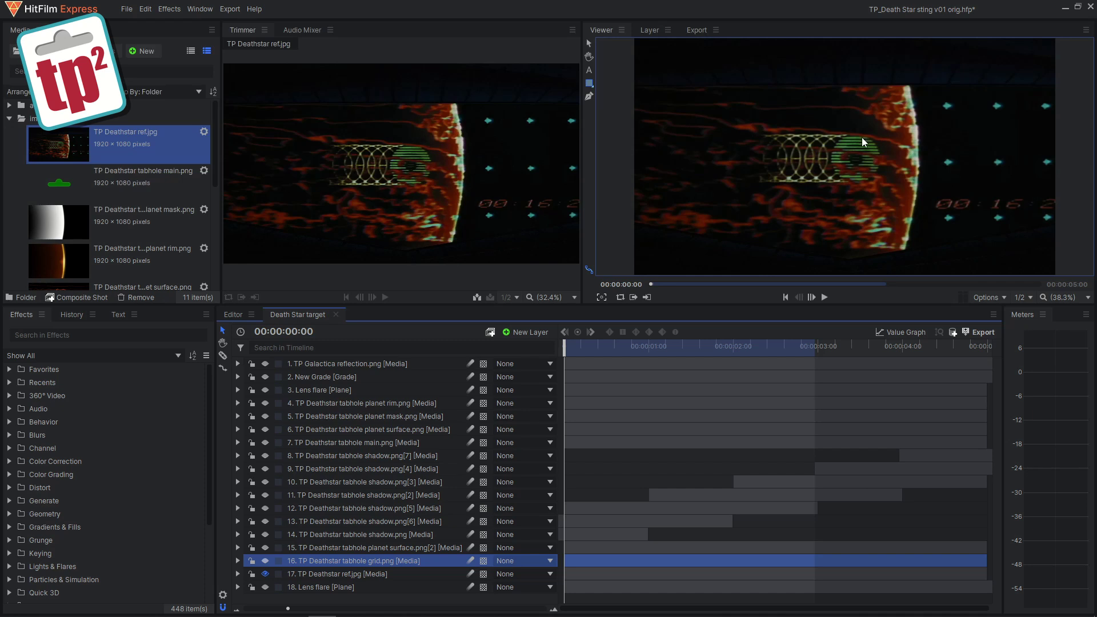
# Step: In HitFilm Express, show the tabhole main layer over the reference image, play its animation, and return to the first frame
pyautogui.click(265, 443)
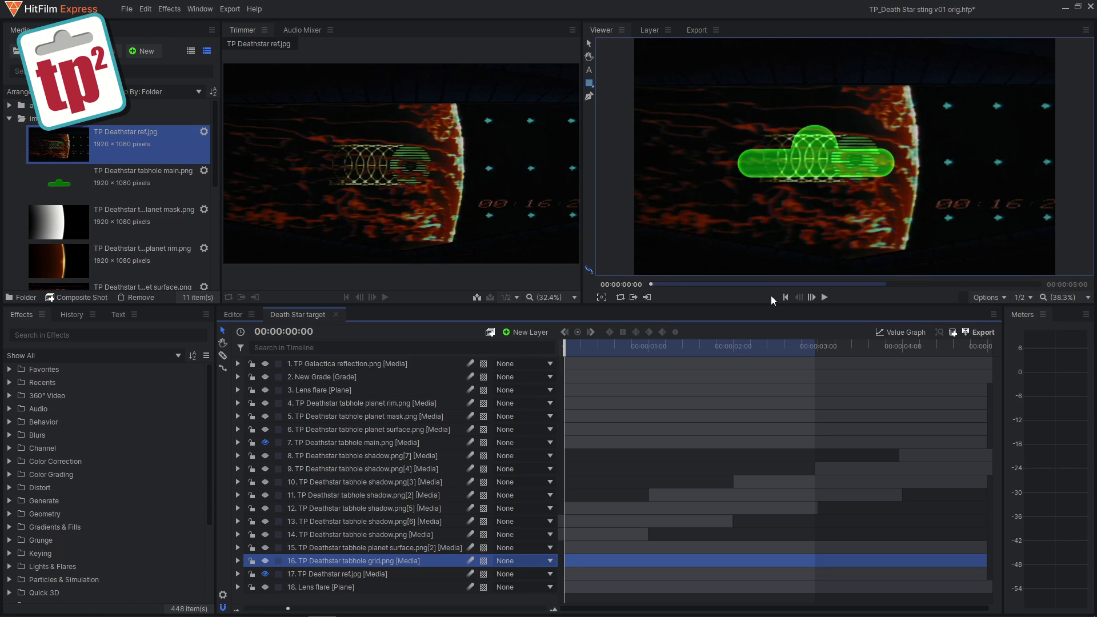
pyautogui.click(824, 297)
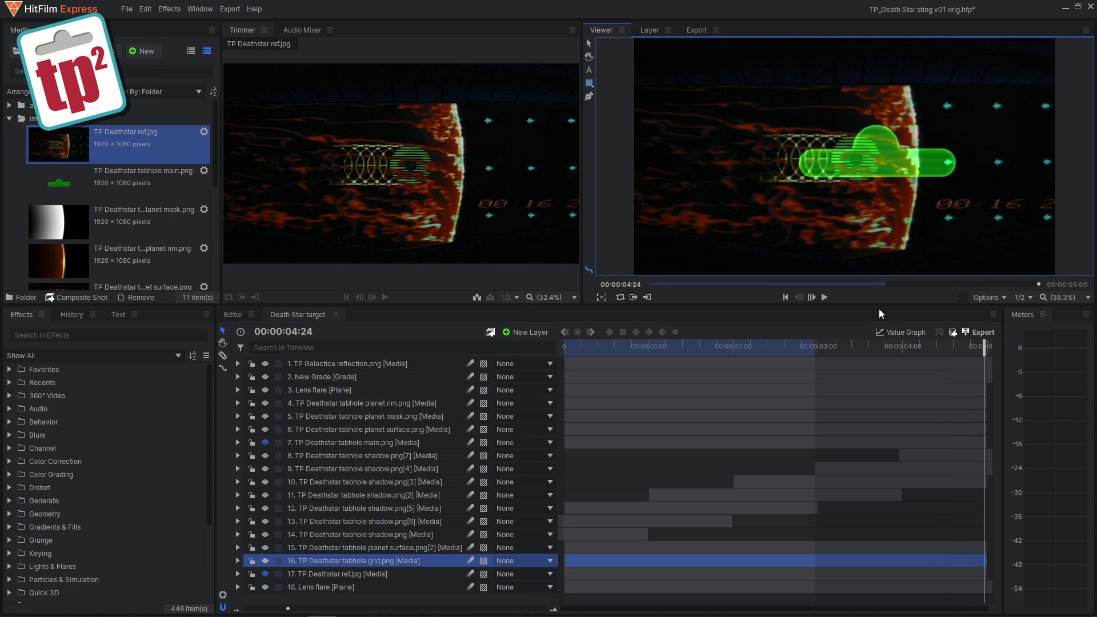
pyautogui.moveTo(560, 348)
pyautogui.mouseDown()
pyautogui.moveTo(796, 351)
pyautogui.moveTo(564, 354)
pyautogui.mouseUp()
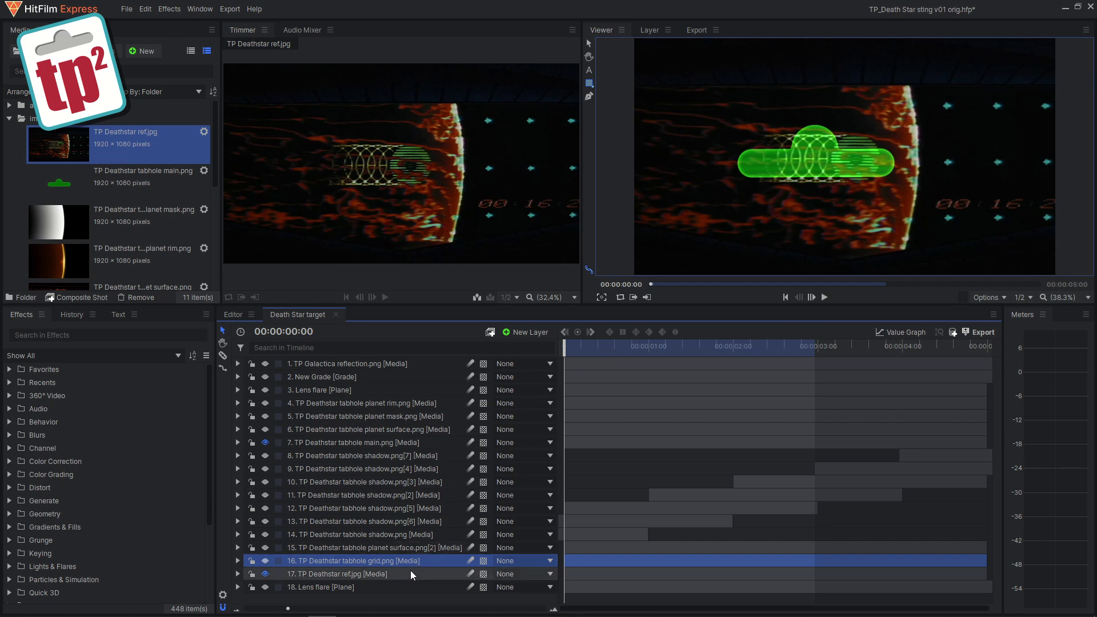
# Step: Check the blend mode of the tabhole main layer without changing it, keeping the playhead at the first frame
pyautogui.rightClick(404, 446)
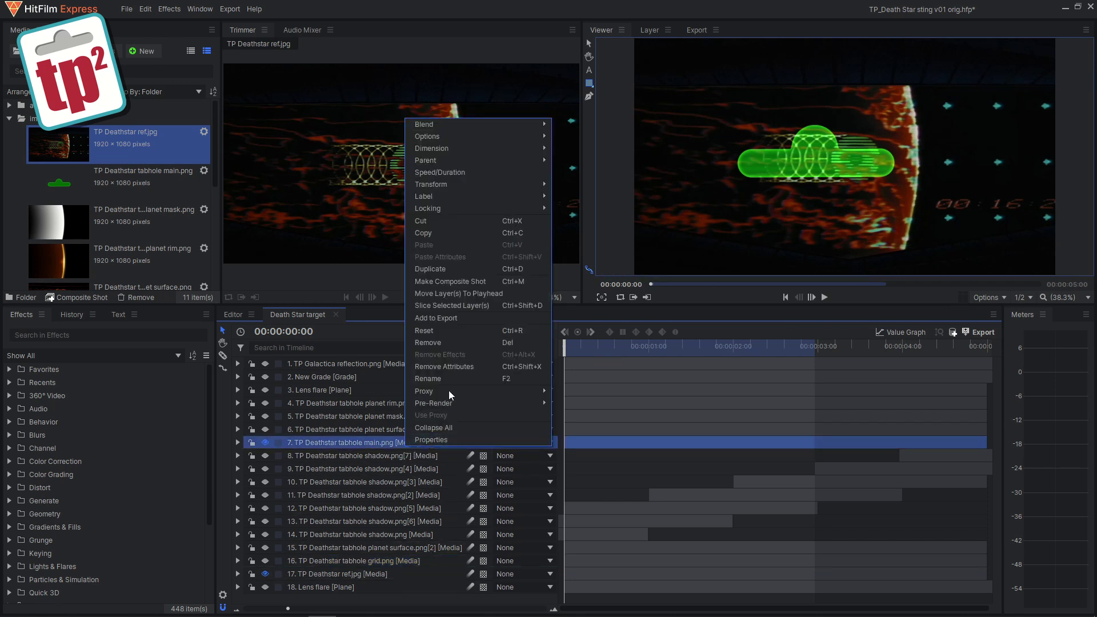
pyautogui.moveTo(504, 123)
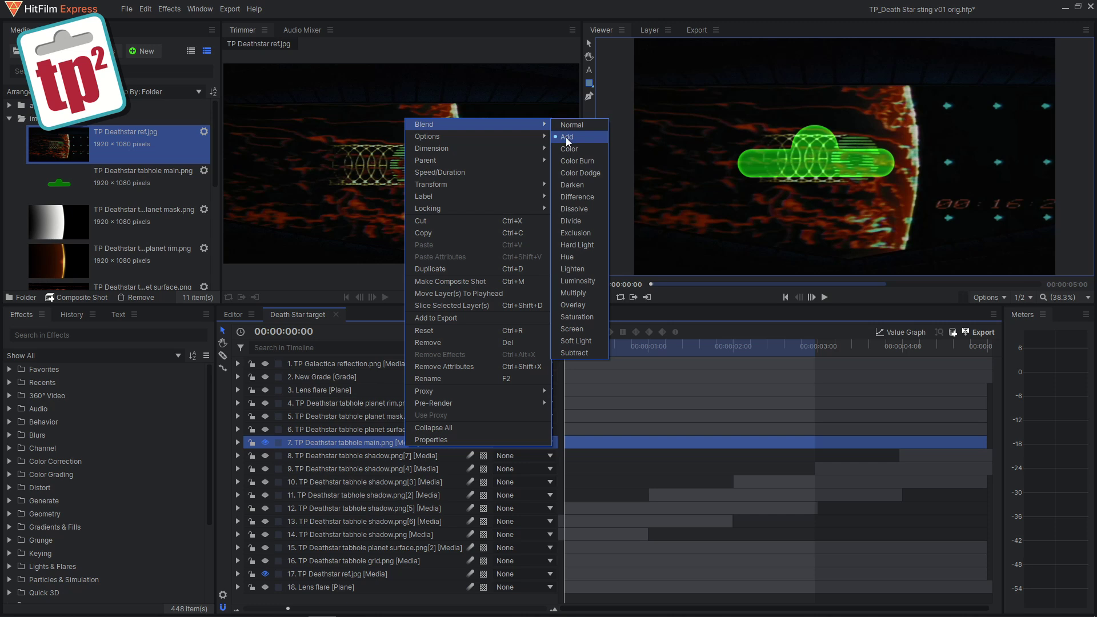
pyautogui.click(876, 159)
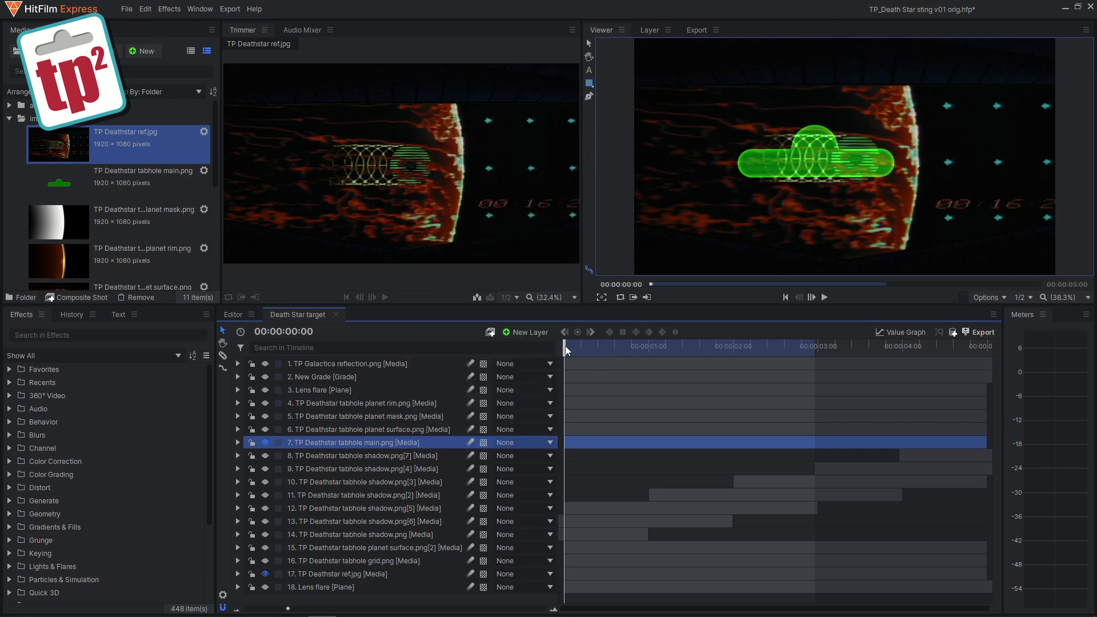
pyautogui.moveTo(565, 346)
pyautogui.mouseDown()
pyautogui.moveTo(874, 345)
pyautogui.moveTo(564, 345)
pyautogui.mouseUp()
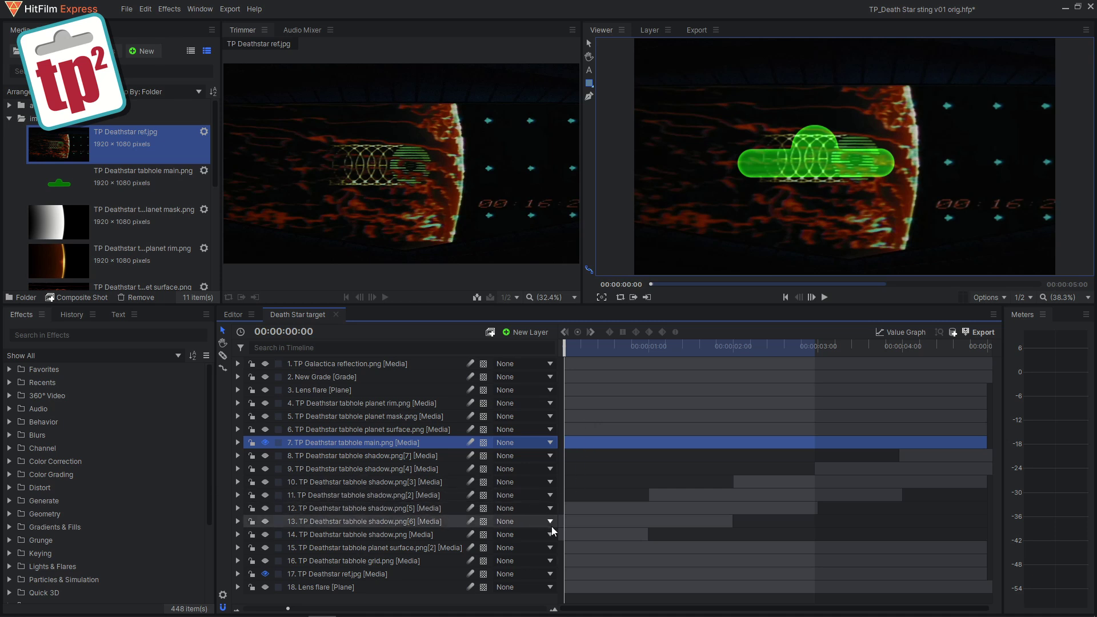
# Step: Make all seven tabhole shadow layers visible and play the animated trail over the reference image
pyautogui.click(266, 535)
pyautogui.click(265, 521)
pyautogui.click(265, 508)
pyautogui.click(265, 495)
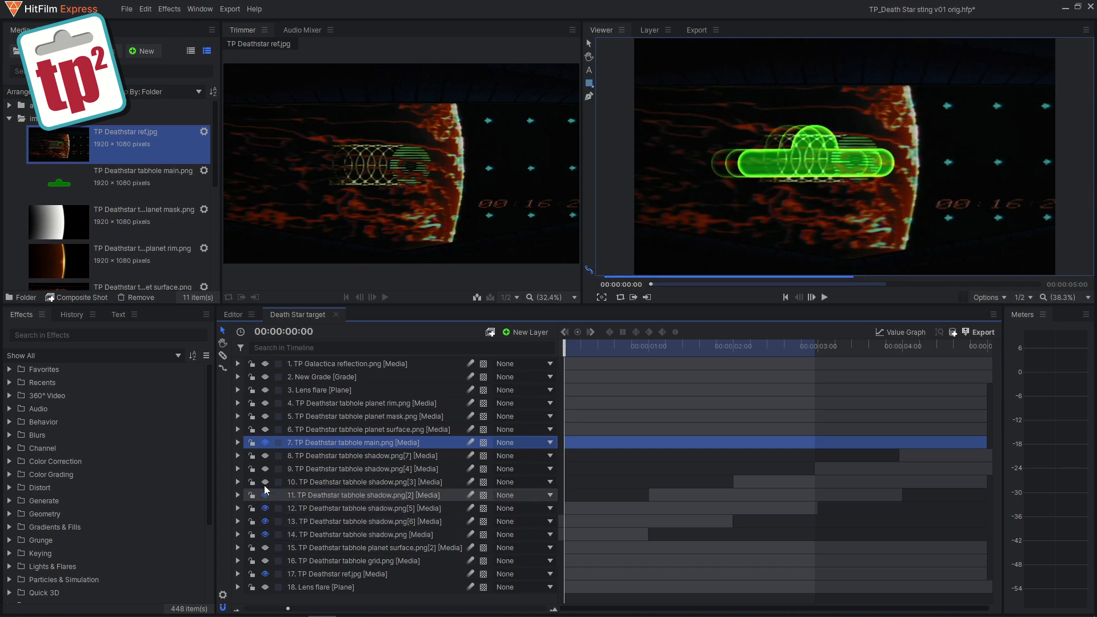
pyautogui.click(265, 482)
pyautogui.click(265, 468)
pyautogui.click(265, 455)
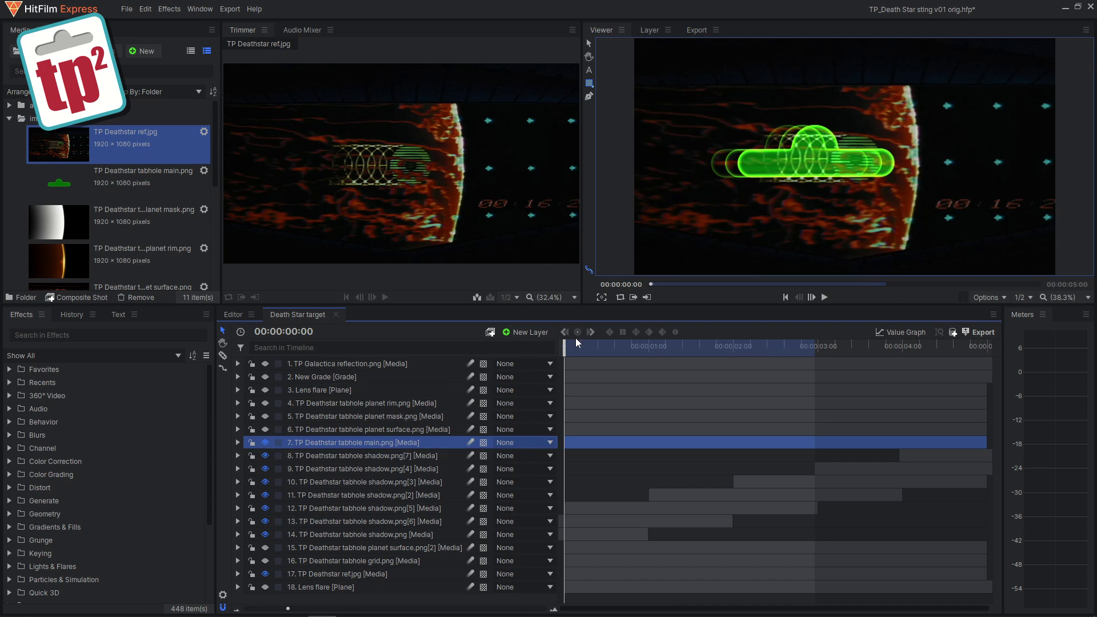
pyautogui.click(824, 297)
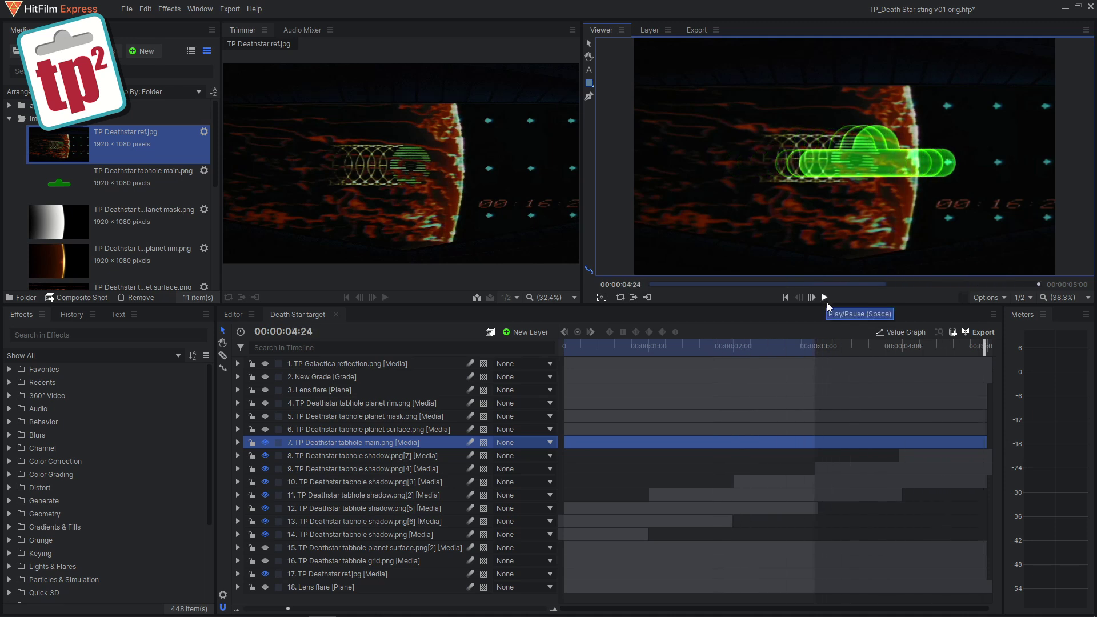
pyautogui.moveTo(577, 348); pyautogui.dragTo(983, 347)
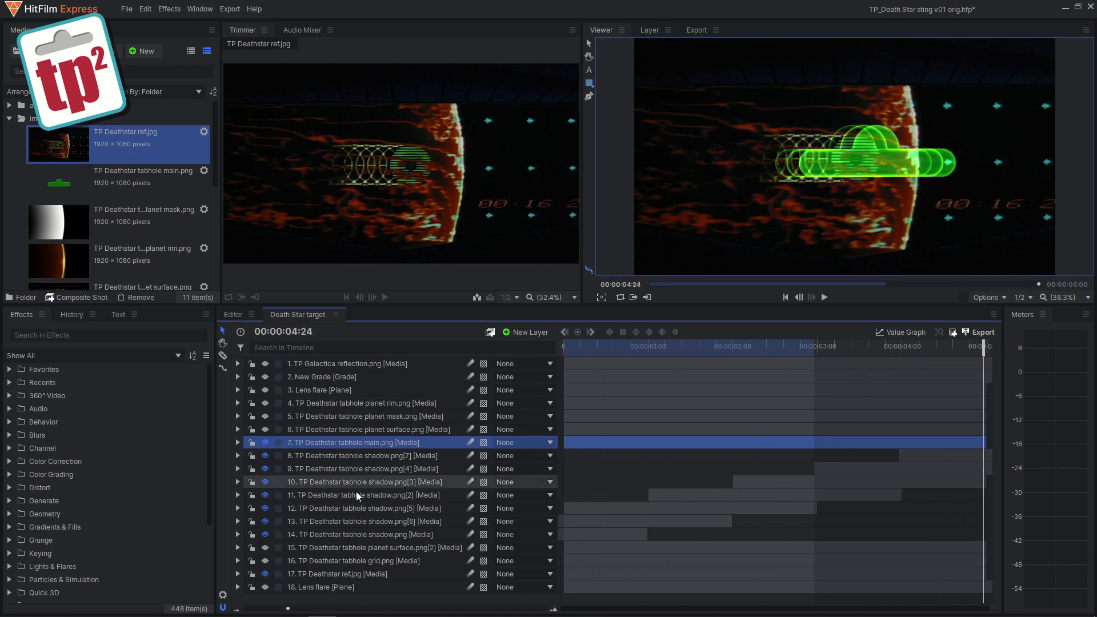
# Step: Hide the TP Deathstar ref.jpg layer and replay the tabhole animation from the start
pyautogui.click(265, 574)
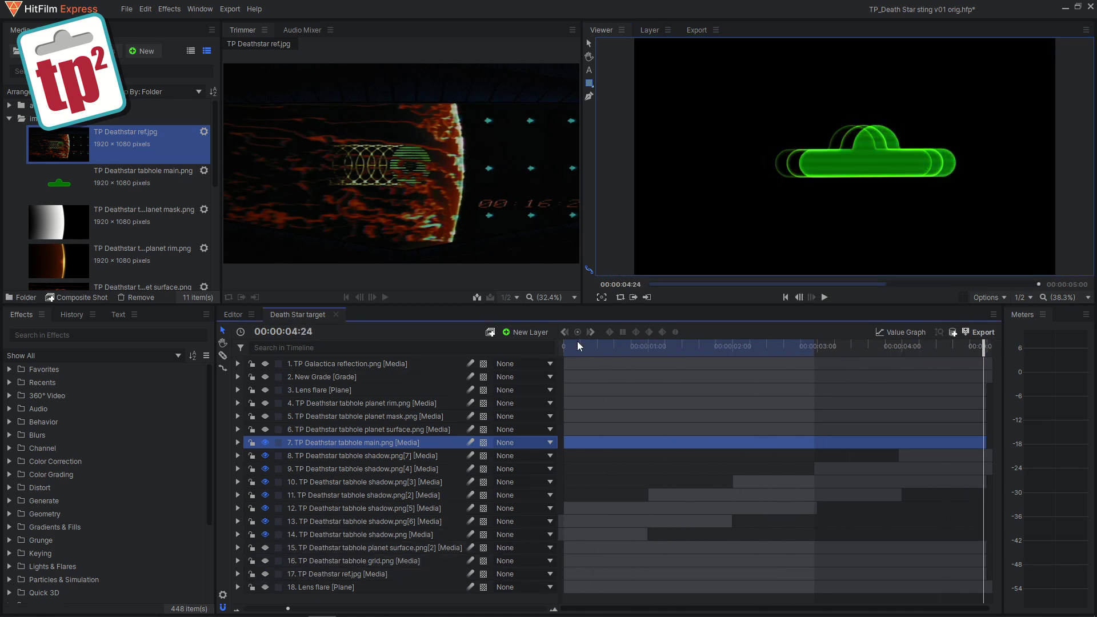
pyautogui.moveTo(577, 341); pyautogui.dragTo(536, 334)
pyautogui.click(824, 298)
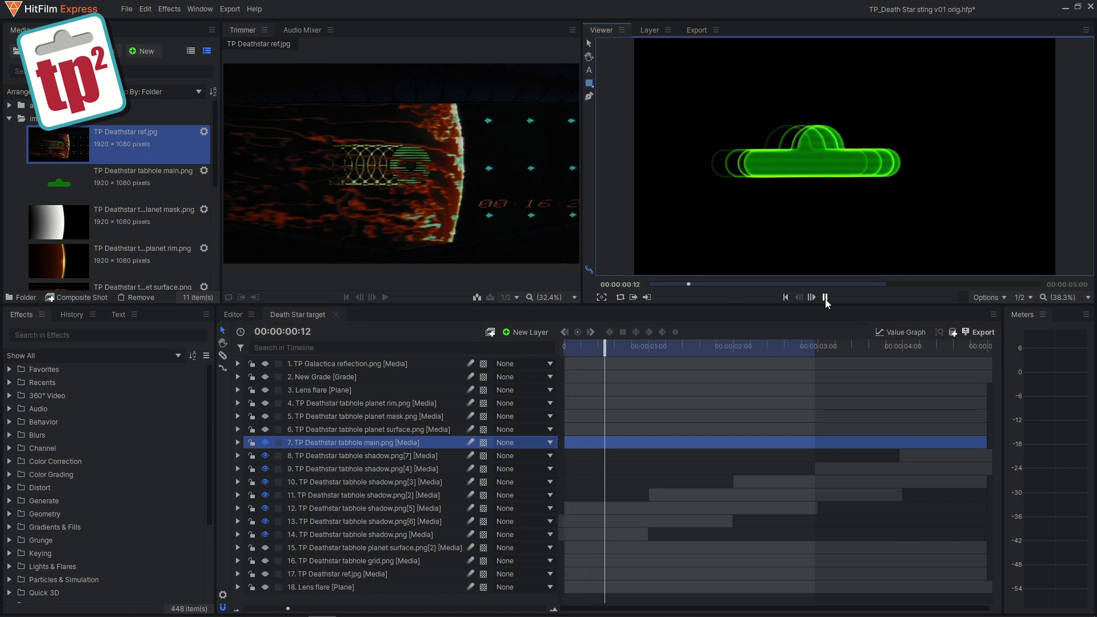
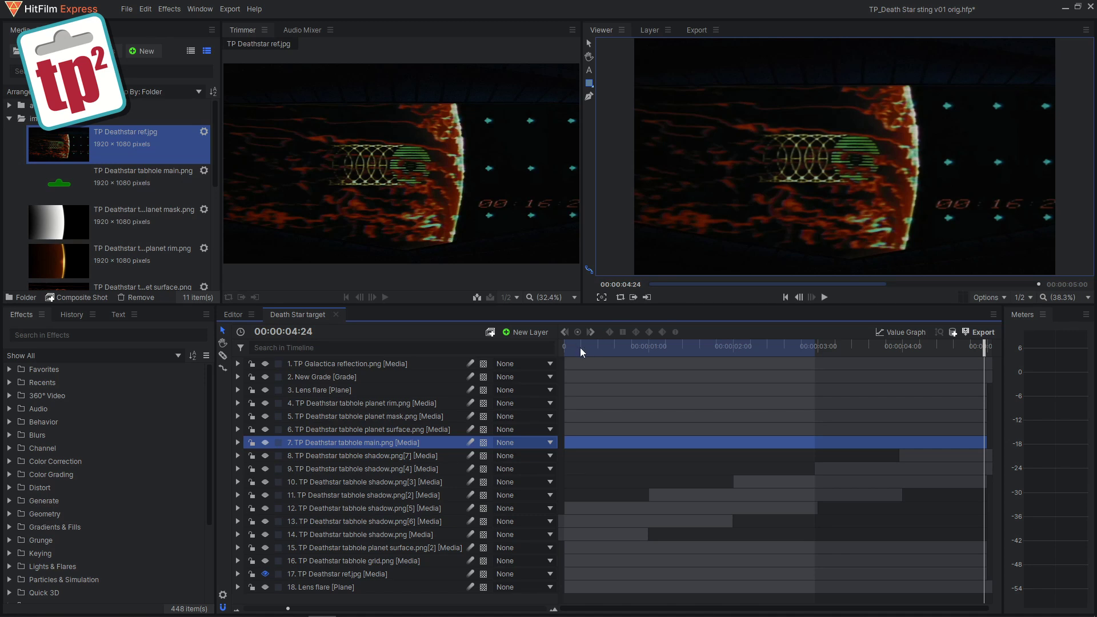
# Step: Make the TP Deathstar tabhole grid.png layer visible above the reference image layer
pyautogui.keyDown('alt'); pyautogui.click(265, 560); pyautogui.keyUp('alt')
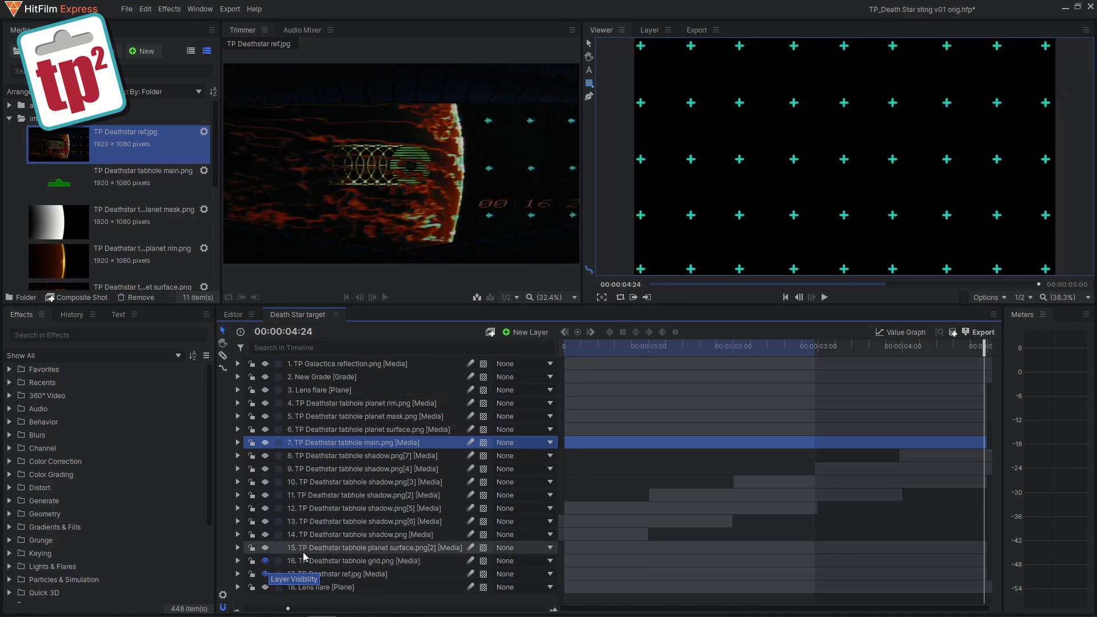
# Step: Play the grid layer's animation from the first frame and return the playhead to the start
pyautogui.moveTo(580, 352); pyautogui.dragTo(565, 350)
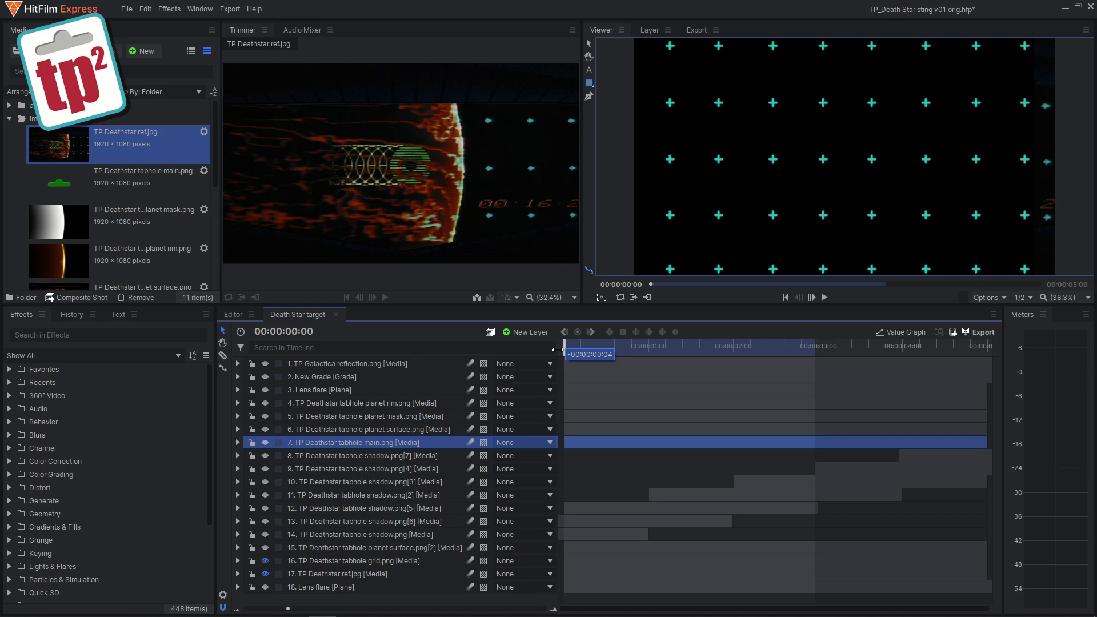
pyautogui.click(824, 297)
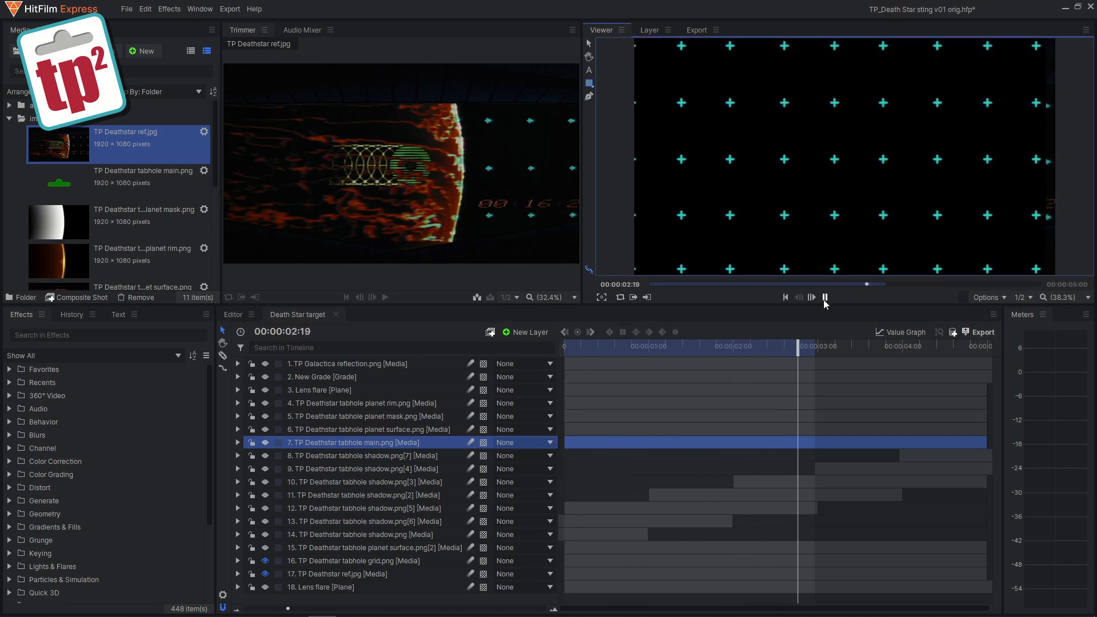
pyautogui.click(824, 298)
pyautogui.moveTo(617, 346); pyautogui.dragTo(562, 345)
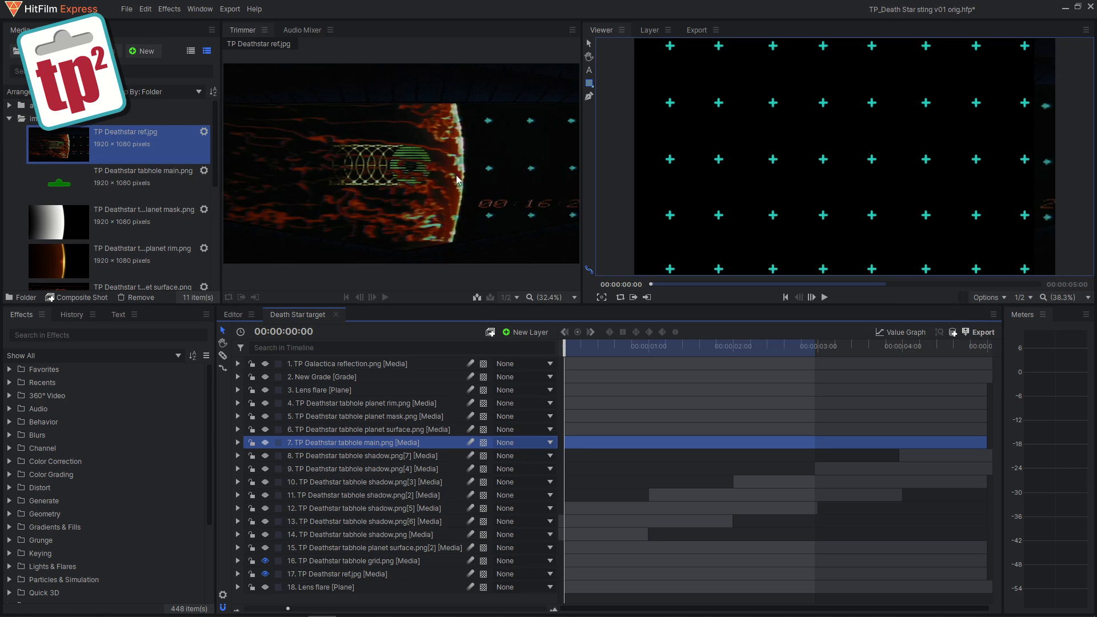
# Step: Enable the mask on the TP Deathstar tabhole grid.png layer and select it to show its outline
pyautogui.click(238, 560)
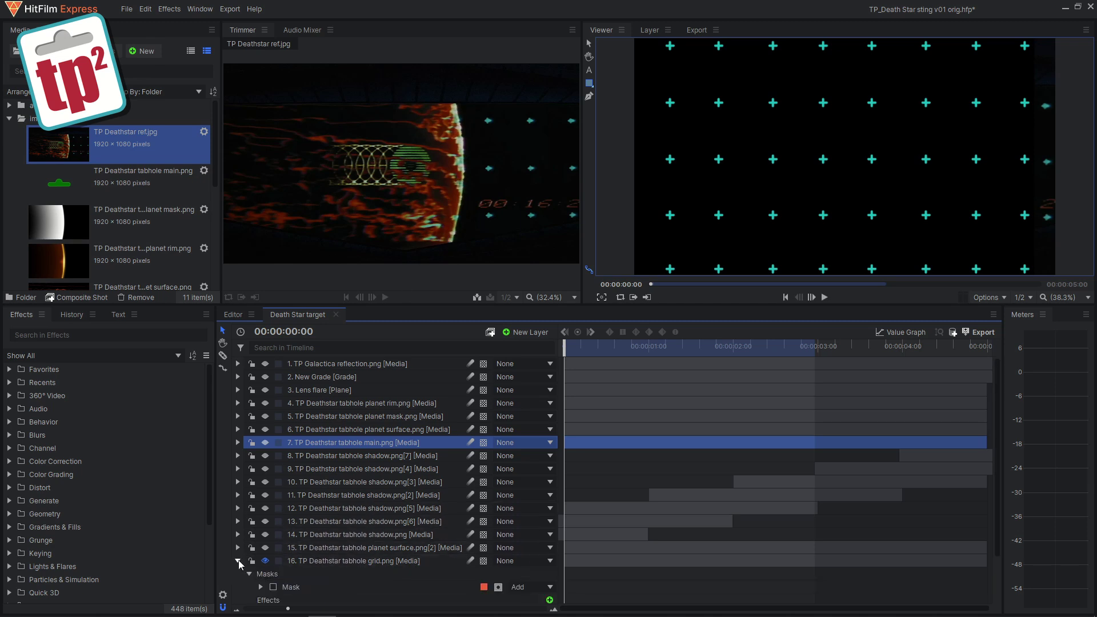
pyautogui.click(273, 586)
pyautogui.click(291, 589)
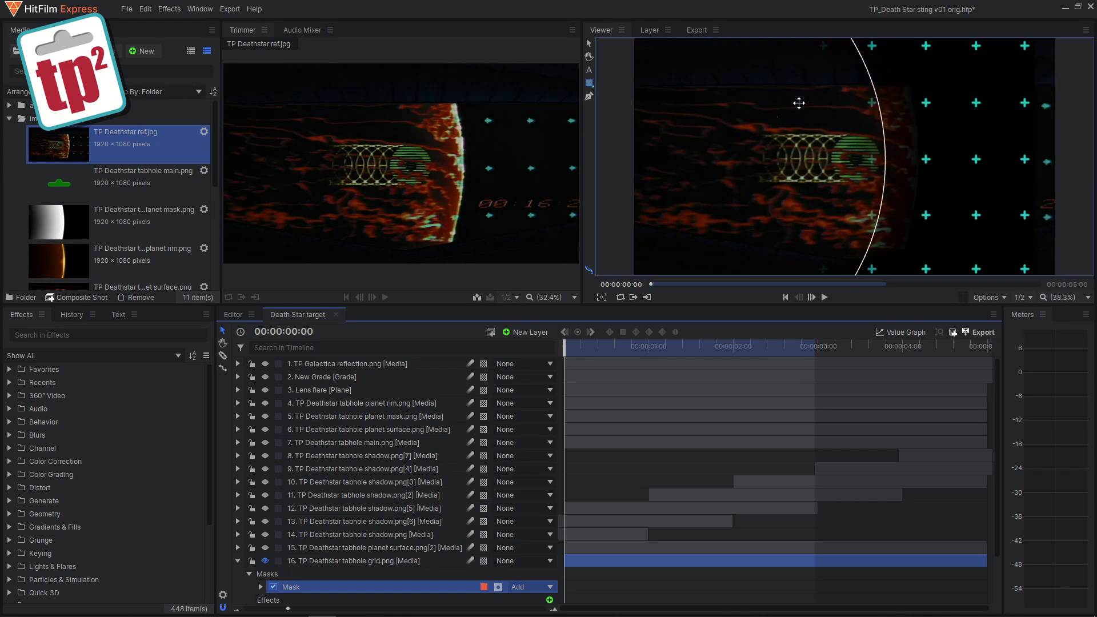
# Step: Hide the TP Deathstar ref.jpg layer and play the masked grid animation on its own
pyautogui.click(266, 562)
pyautogui.keyDown('alt'); pyautogui.click(266, 561); pyautogui.keyUp('alt')
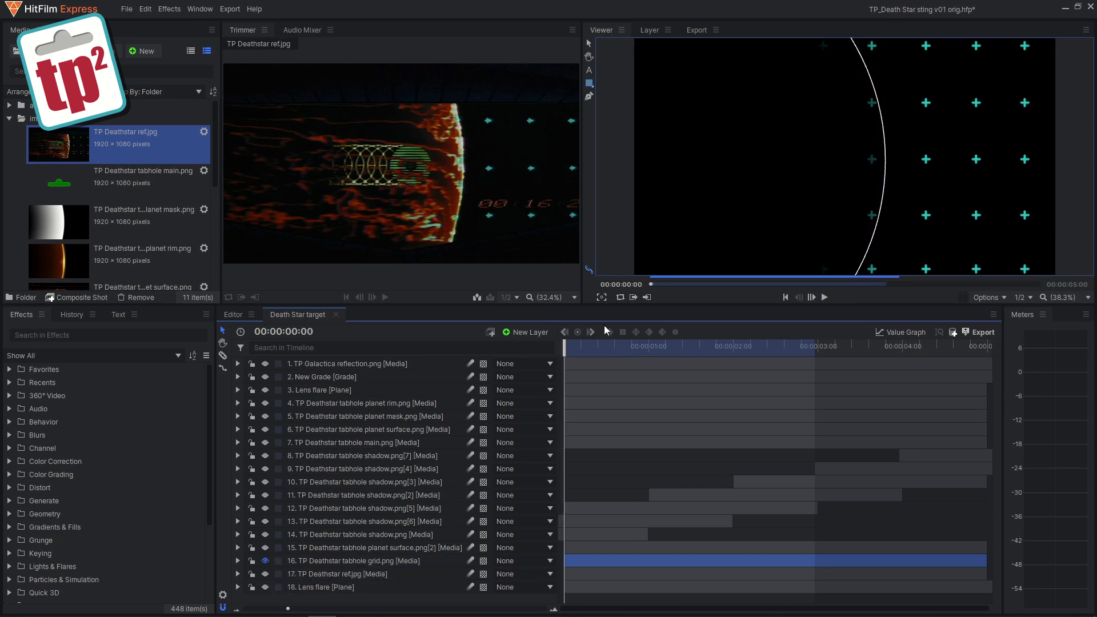
pyautogui.click(824, 297)
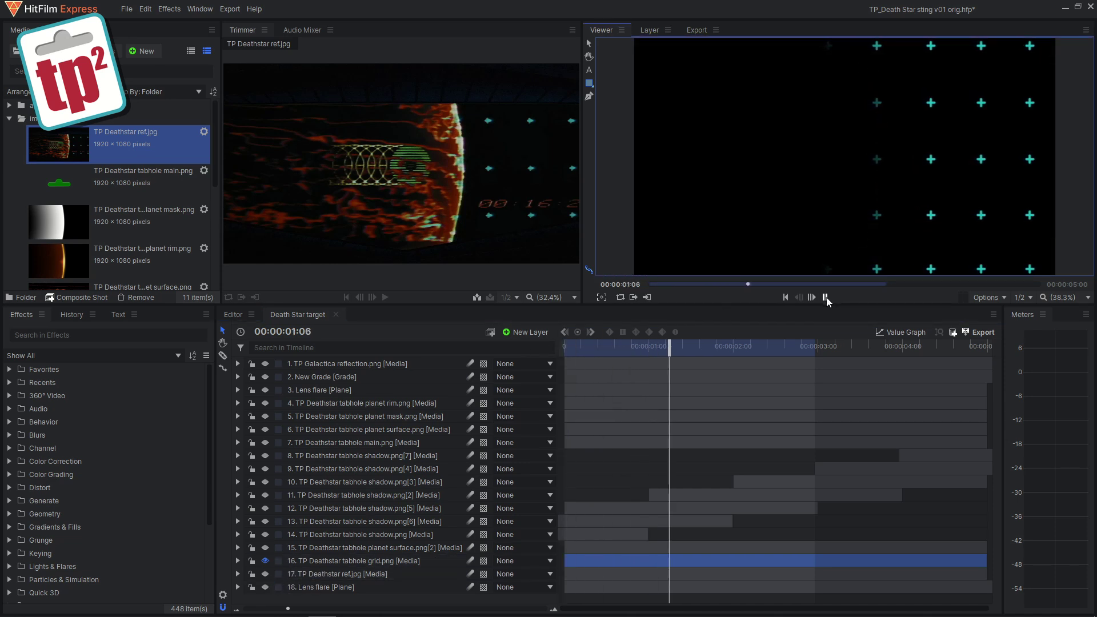
pyautogui.click(826, 298)
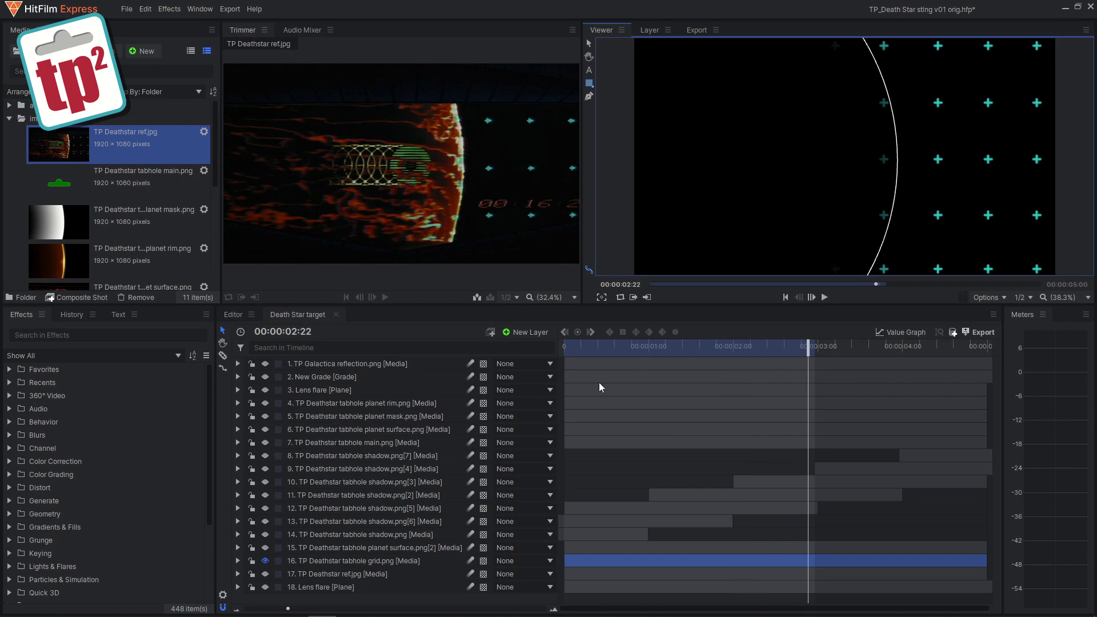
# Step: Make the seven tabhole shadow layers and the tabhole main layer visible and play them together with the masked grid
pyautogui.click(266, 535)
pyautogui.click(265, 521)
pyautogui.click(265, 508)
pyautogui.click(265, 494)
pyautogui.click(265, 482)
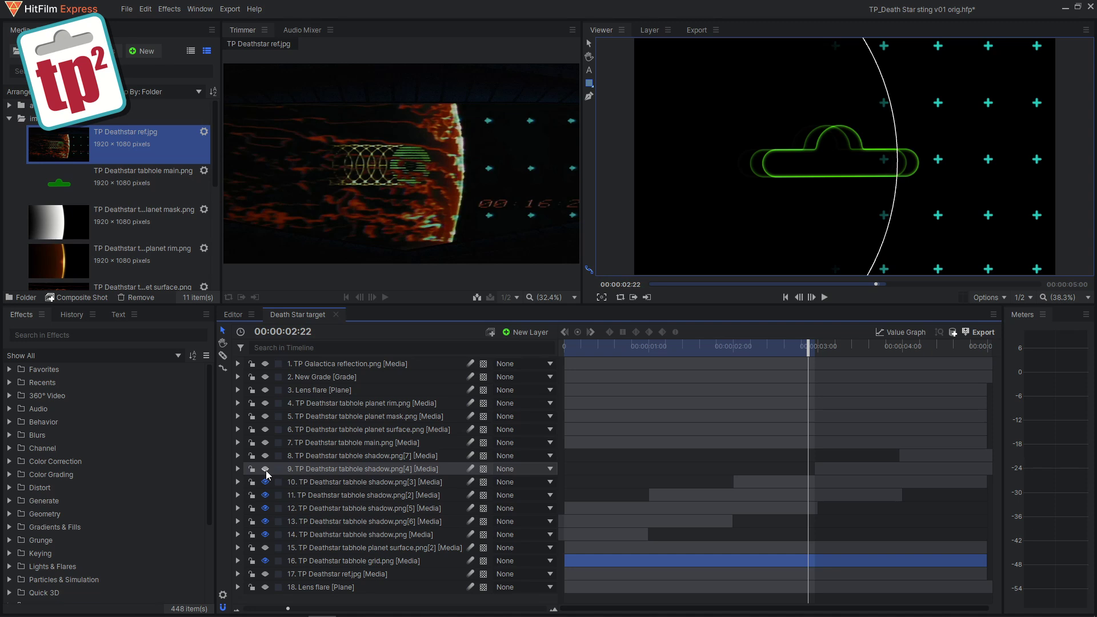
pyautogui.click(265, 468)
pyautogui.click(265, 455)
pyautogui.click(265, 443)
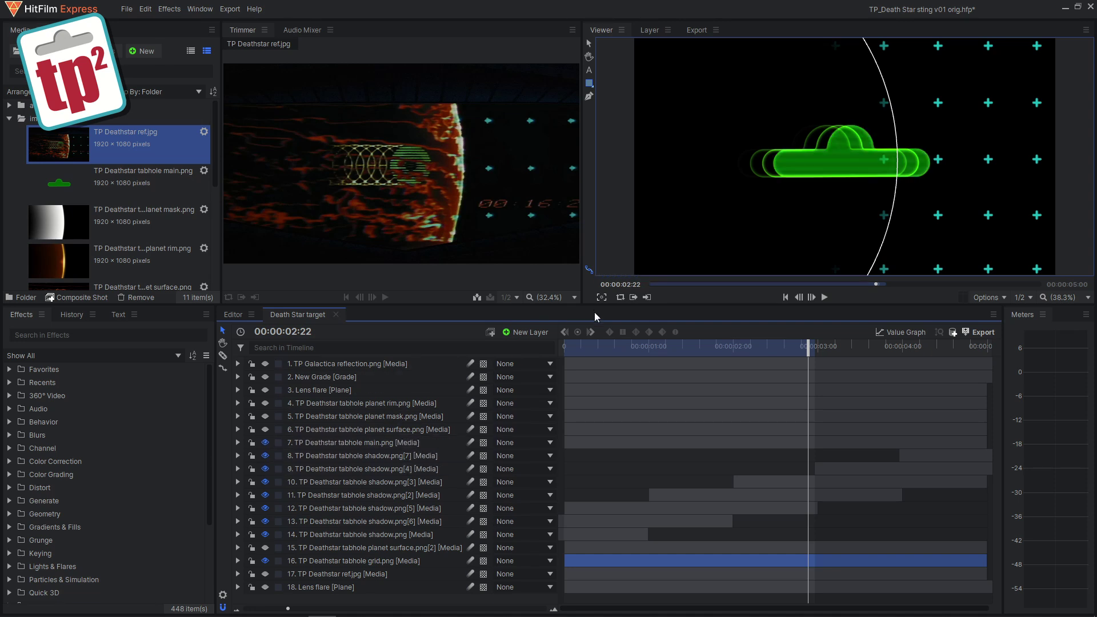
pyautogui.press('space')
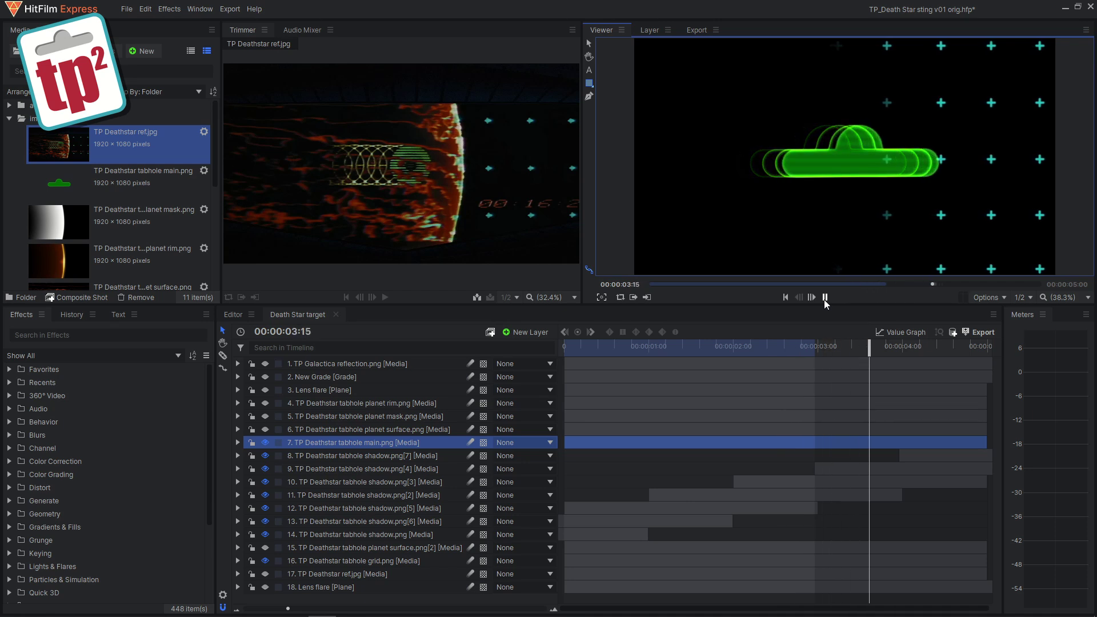
pyautogui.click(824, 297)
# Step: Show only the TP Deathstar tabhole planet rim.png layer and set its blend mode to Add
pyautogui.moveTo(265, 449); pyautogui.dragTo(265, 562)
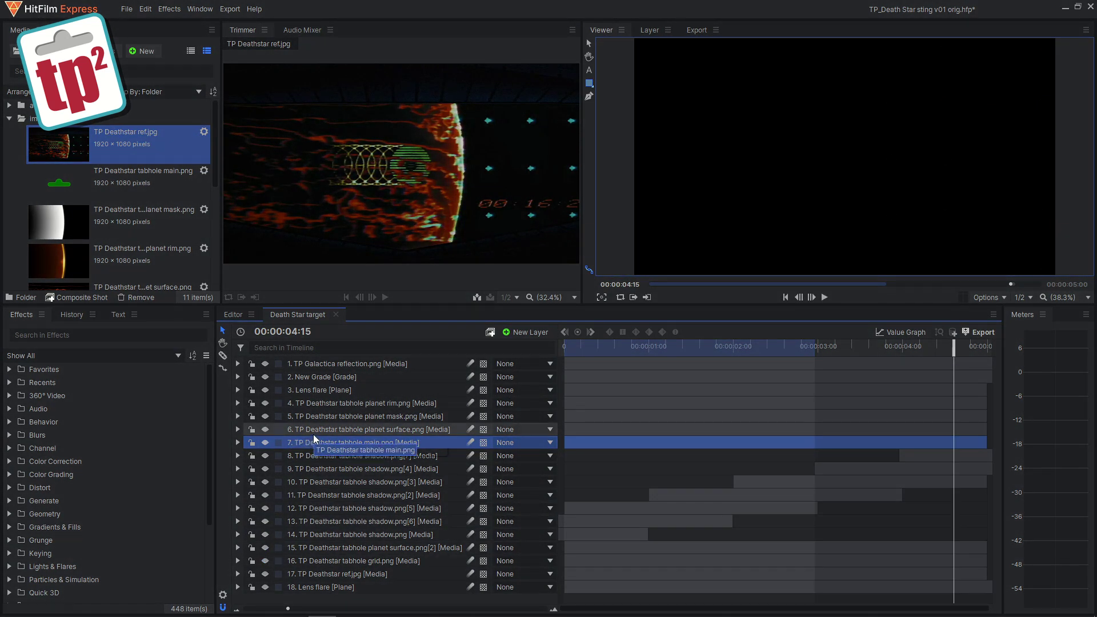
pyautogui.click(265, 403)
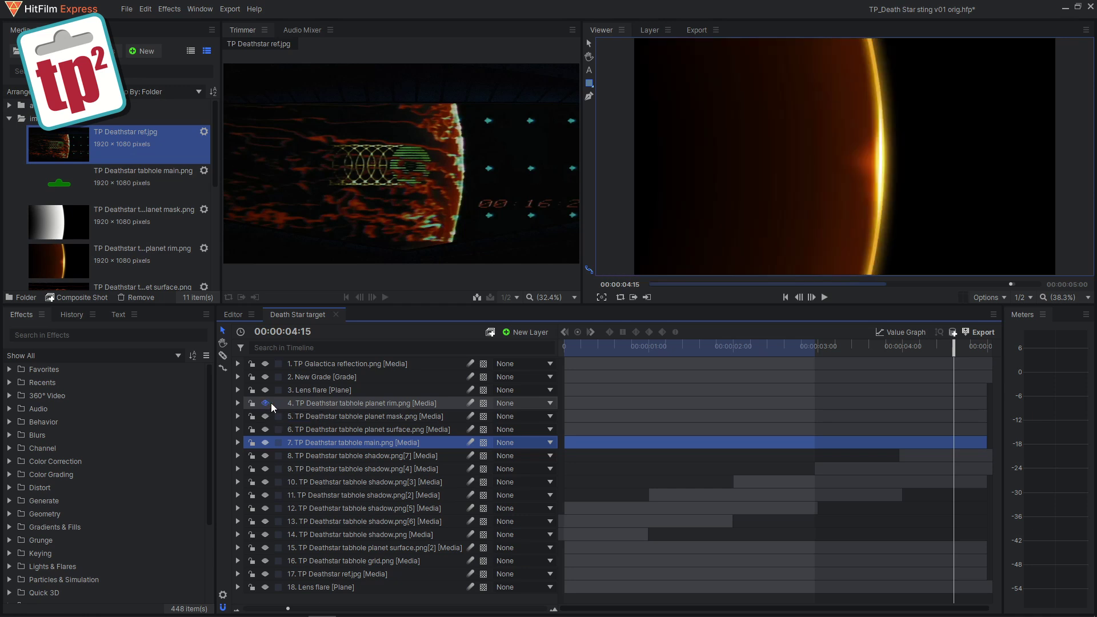
pyautogui.rightClick(372, 403)
pyautogui.moveTo(461, 79)
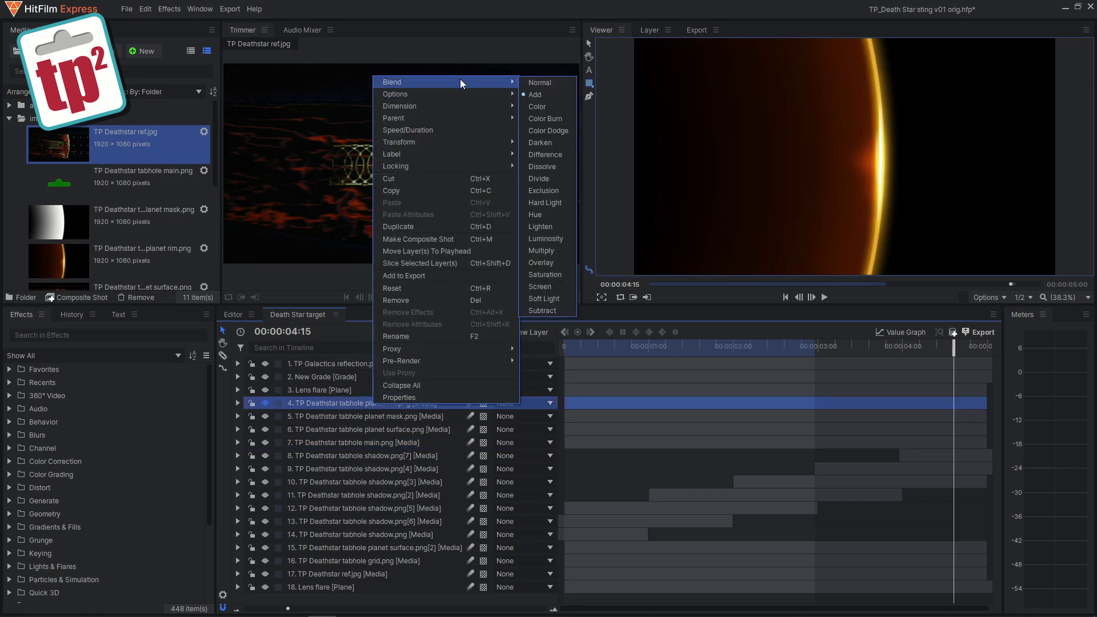
pyautogui.click(545, 91)
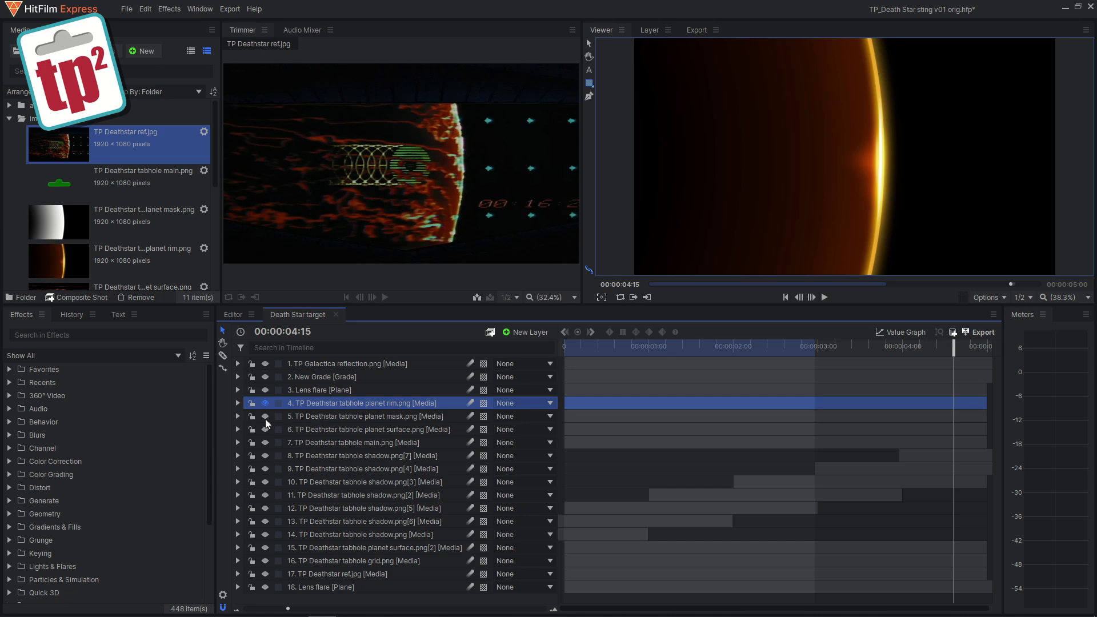
# Step: Make the tabhole planet surface layer above the main layer visible and disable its Bulge and Set Matte effects
pyautogui.click(238, 429)
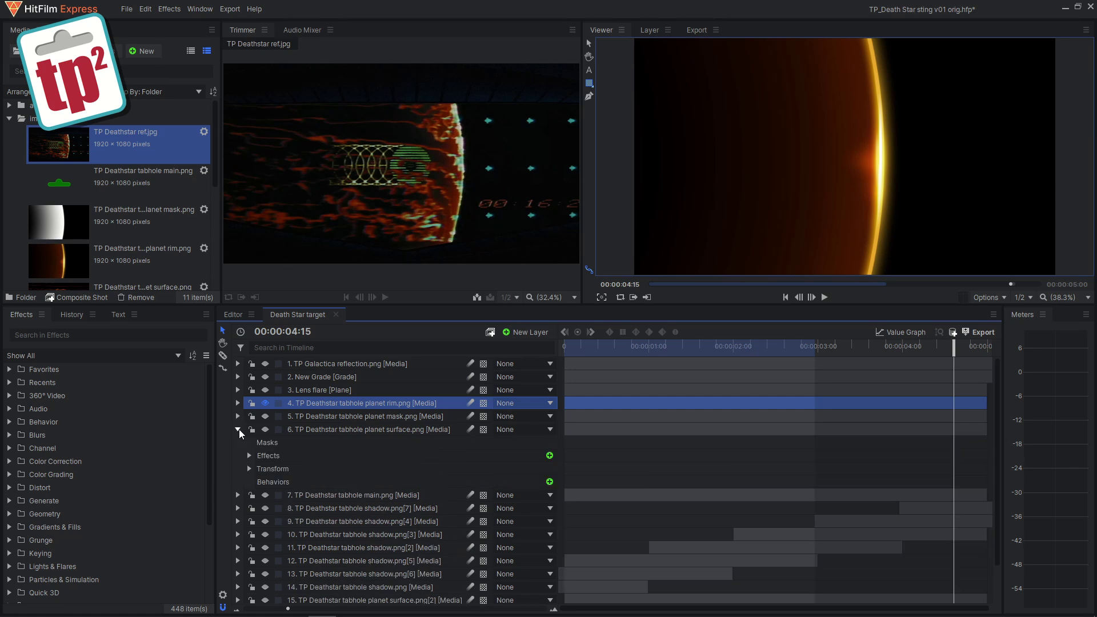
pyautogui.click(265, 429)
pyautogui.click(249, 455)
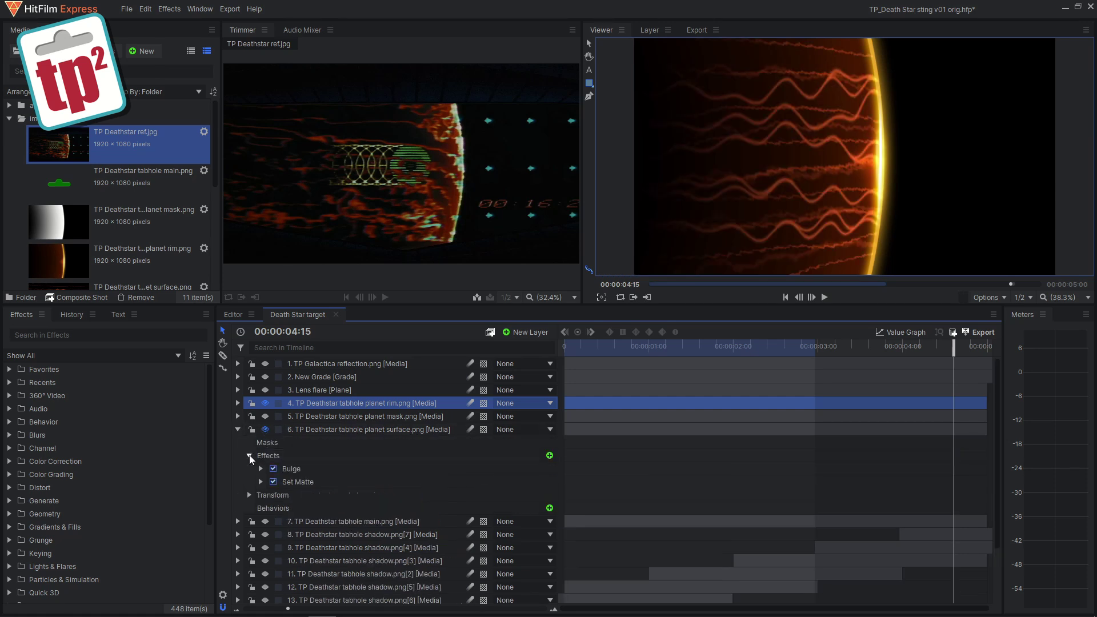
pyautogui.click(273, 481)
pyautogui.click(273, 482)
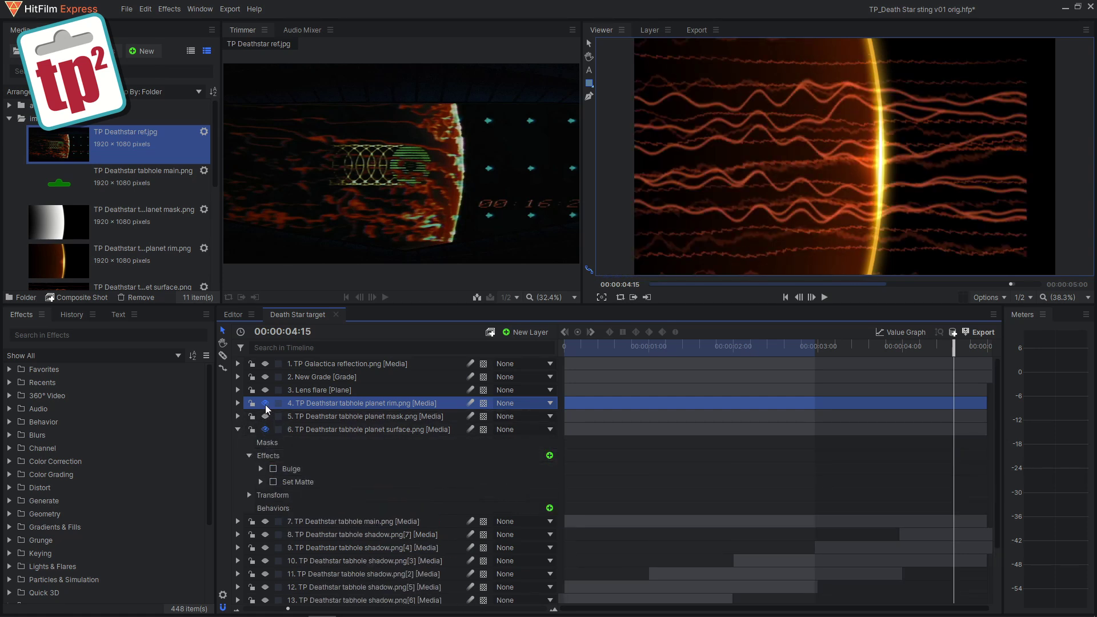
# Step: Hide the planet rim layer, play the planet surface without effects from the first frame, and return to the start
pyautogui.click(265, 403)
pyautogui.press('Home')
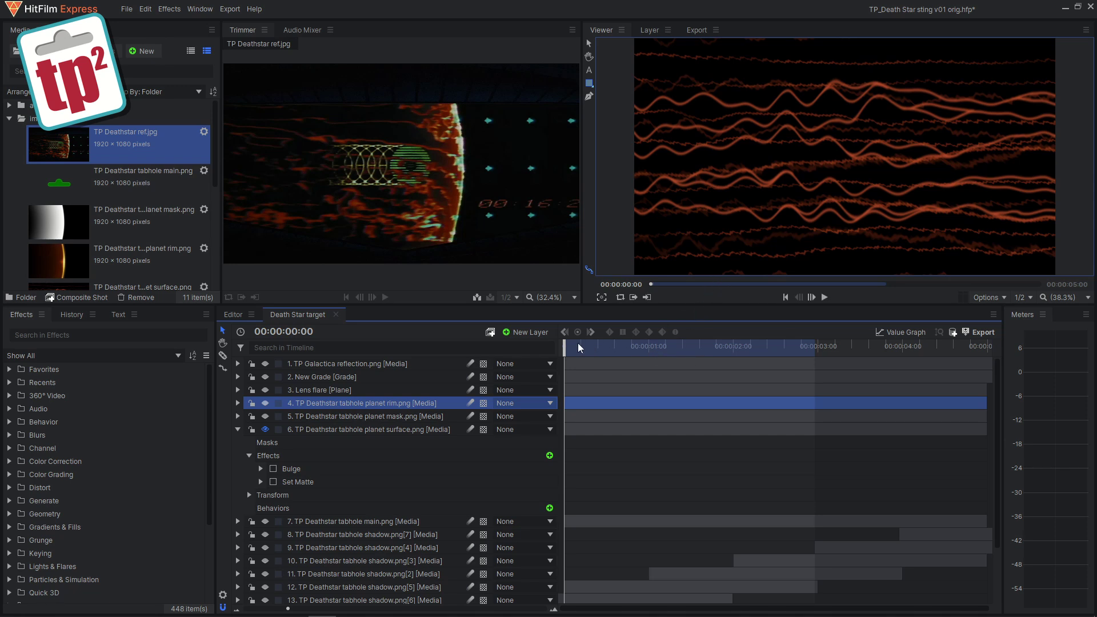
pyautogui.click(824, 298)
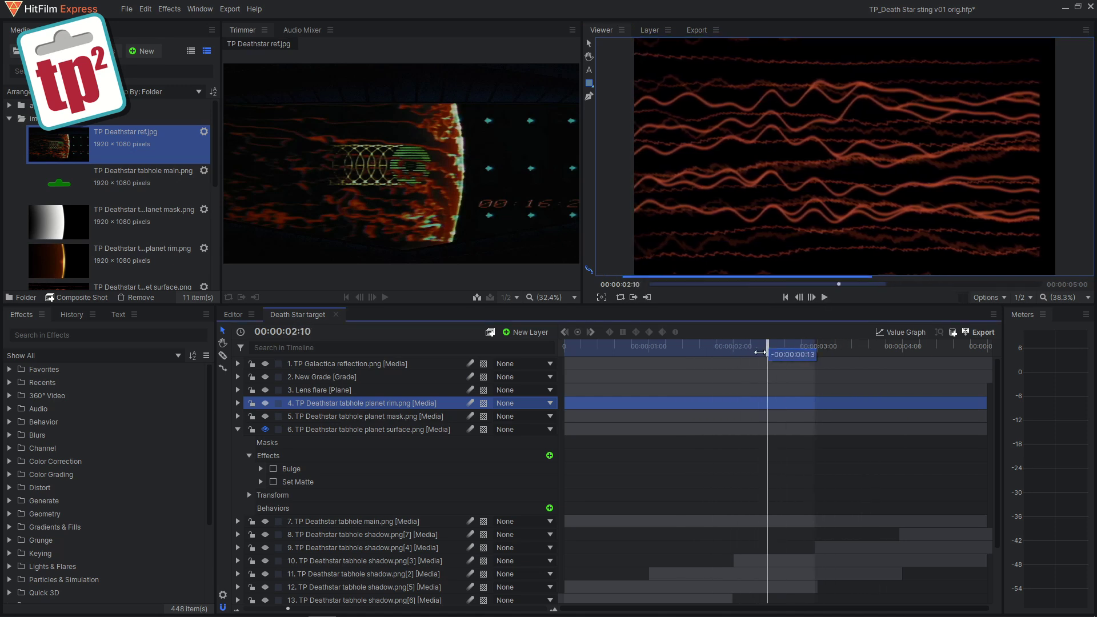
pyautogui.click(566, 349)
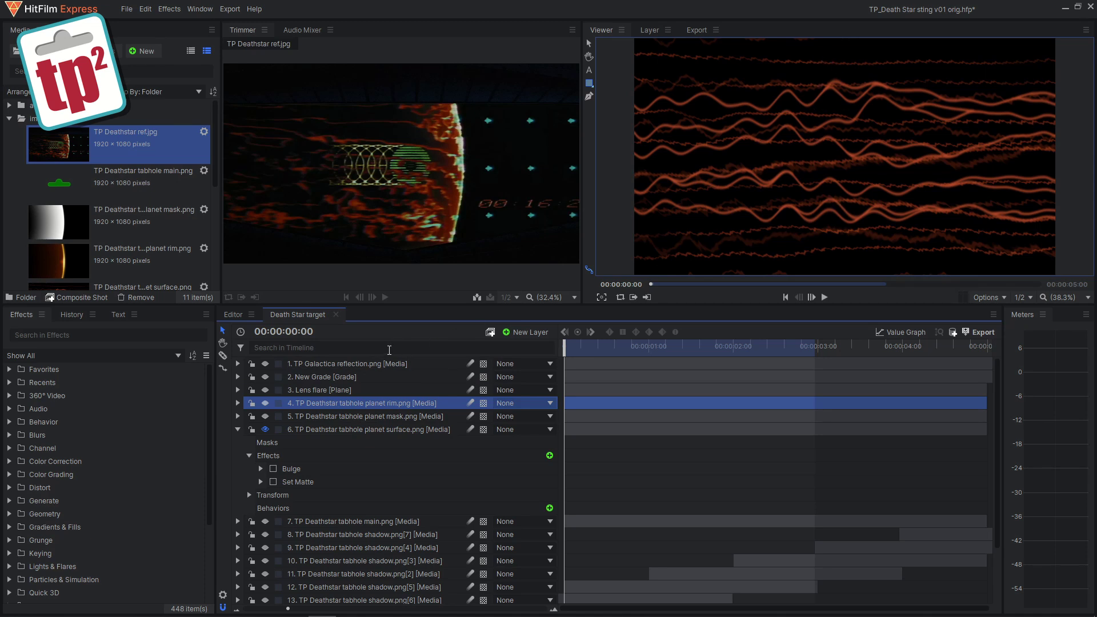
# Step: Preview the planet mask image and enable the planet surface layer's Set Matte effect after reviewing its source layer settings
pyautogui.click(80, 224)
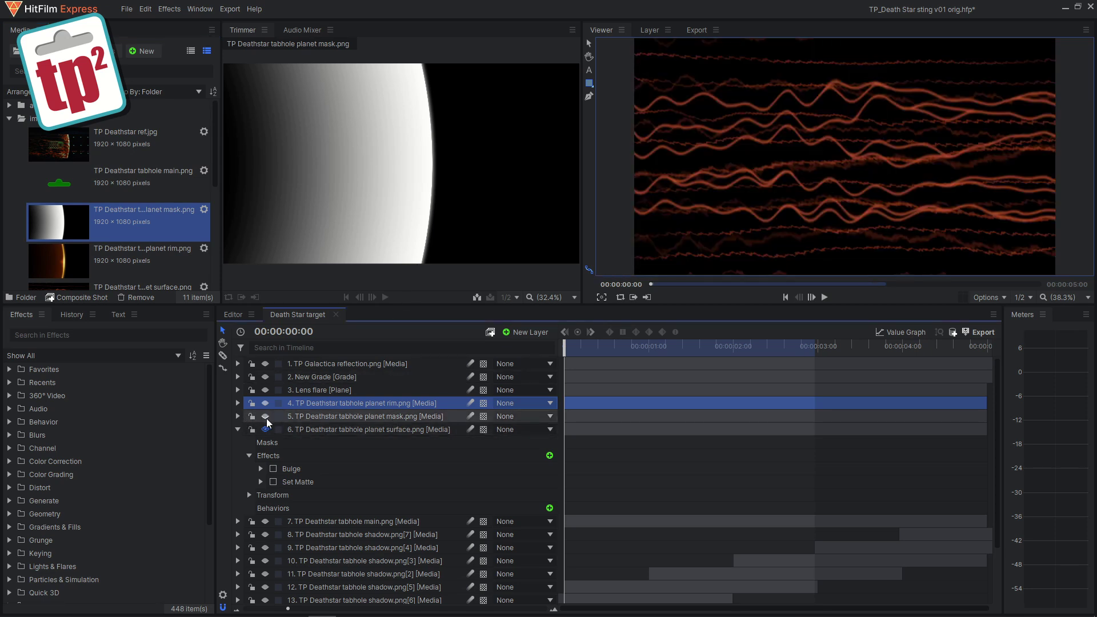
pyautogui.click(293, 483)
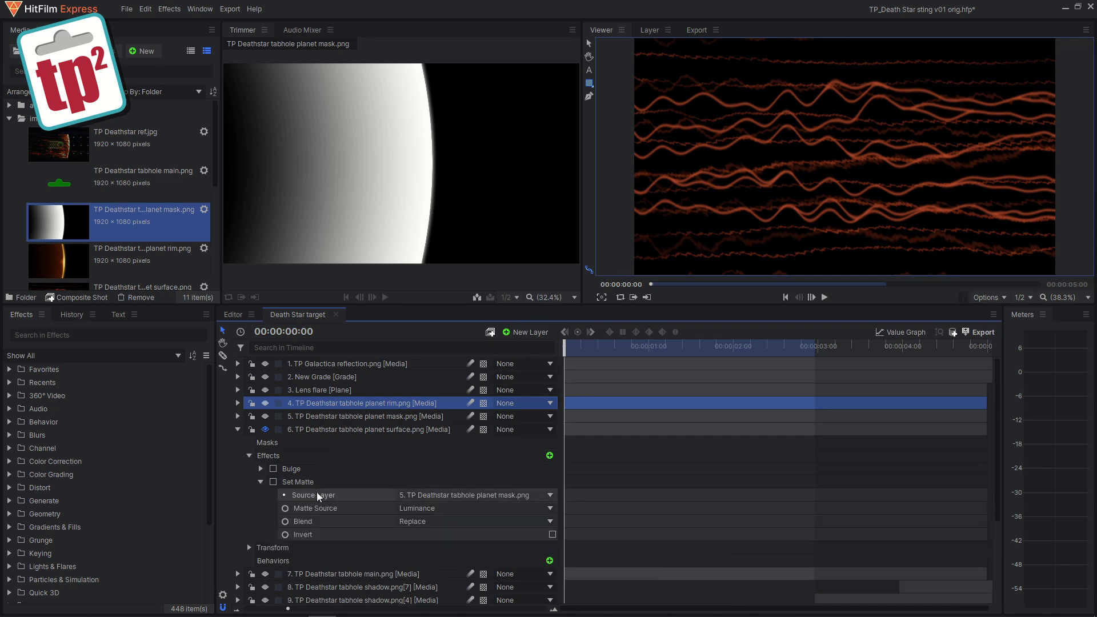
pyautogui.click(274, 482)
pyautogui.click(261, 482)
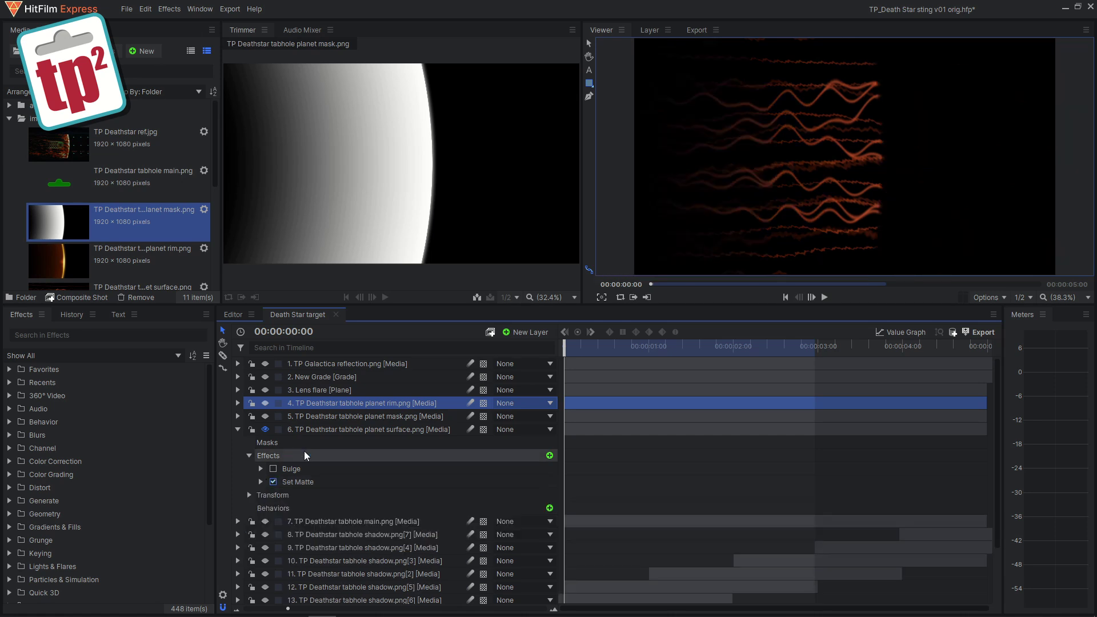
# Step: Play the matted planet surface animation from the first frame
pyautogui.click(821, 297)
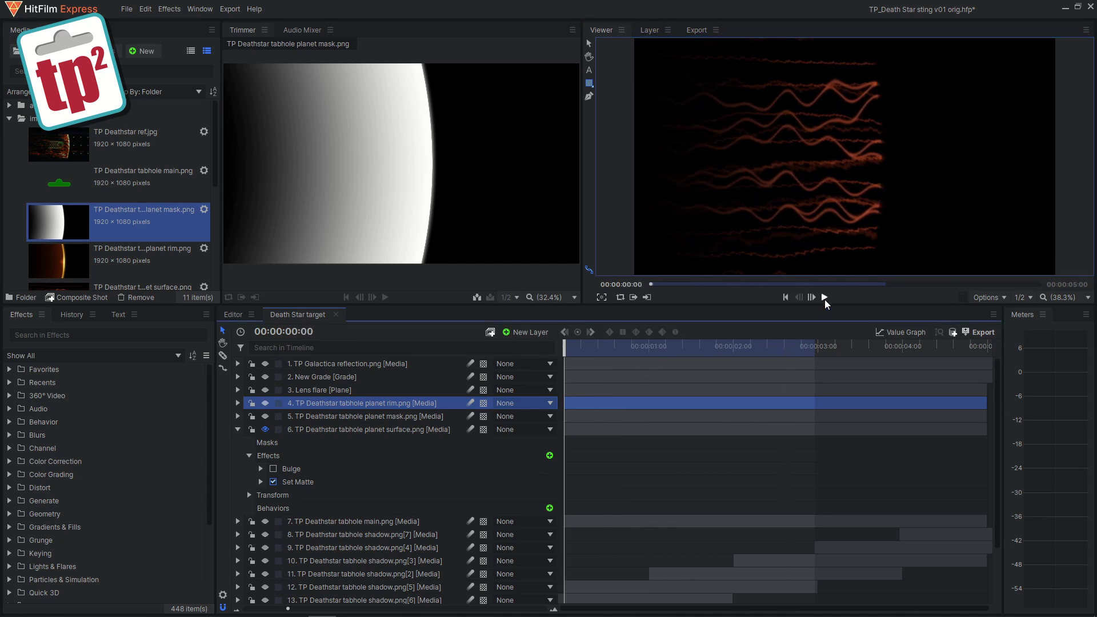
pyautogui.click(824, 298)
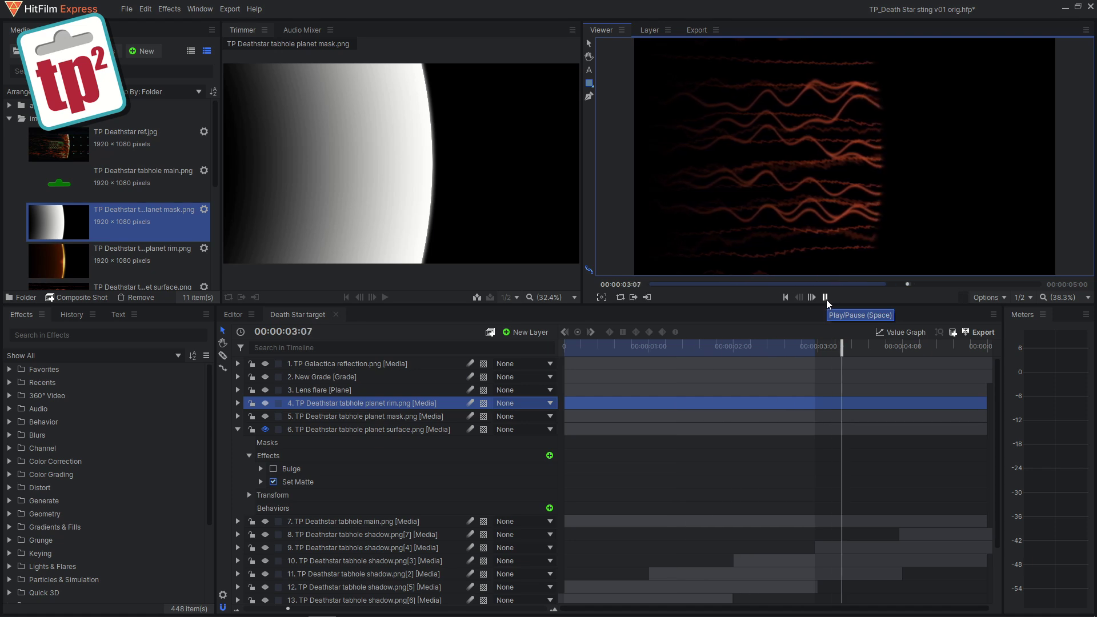
pyautogui.click(824, 298)
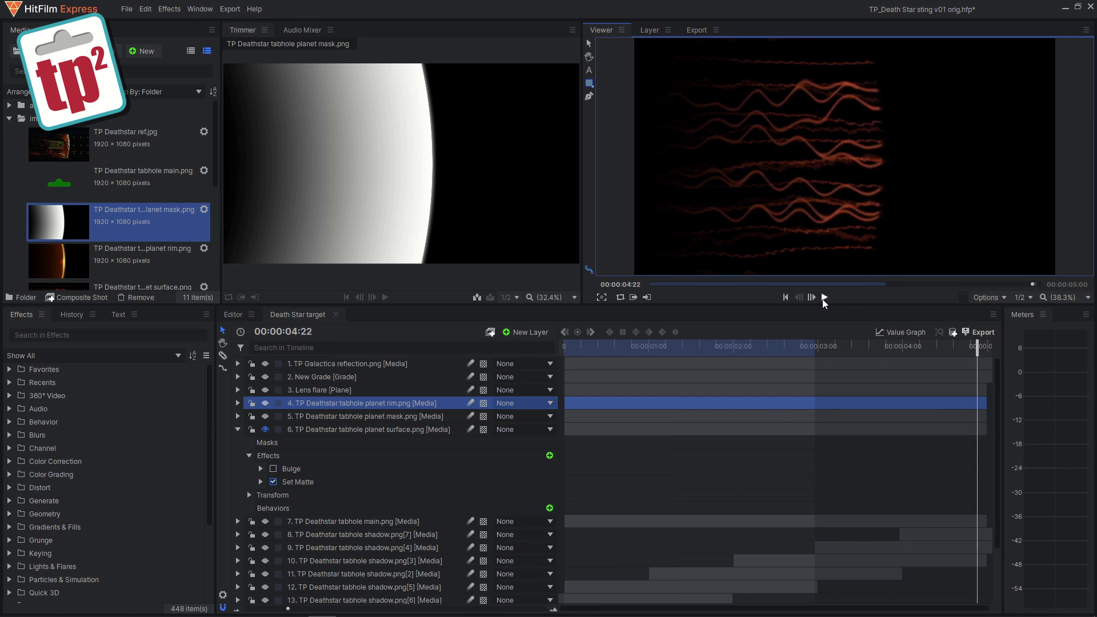
# Step: Enable the Bulge effect on the planet surface layer and replay the animation from the start
pyautogui.click(260, 468)
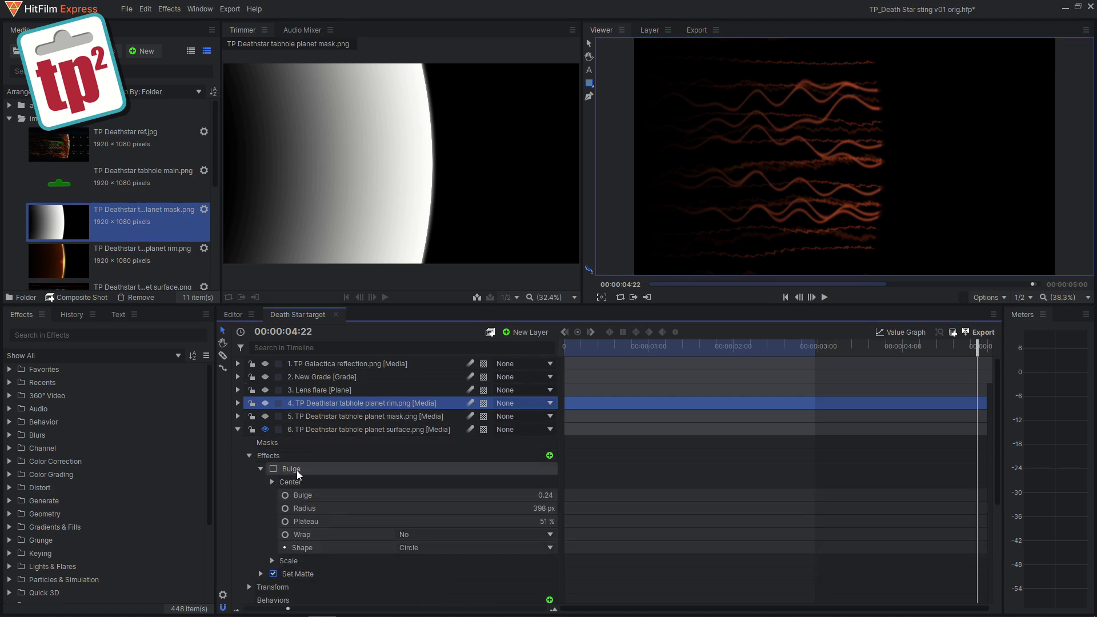
pyautogui.click(273, 468)
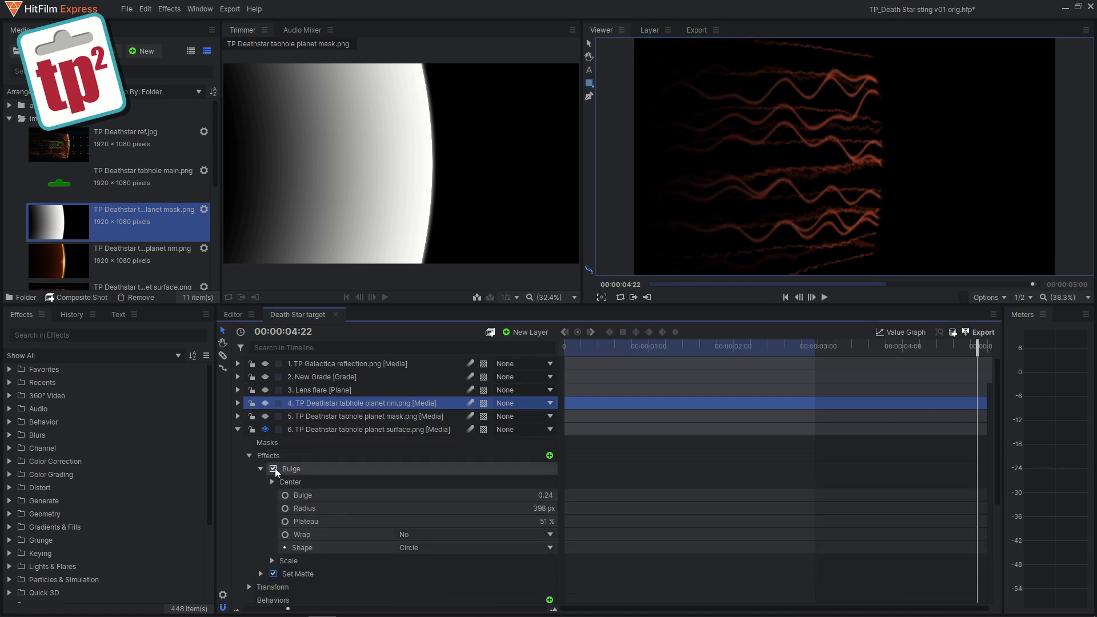
pyautogui.click(824, 297)
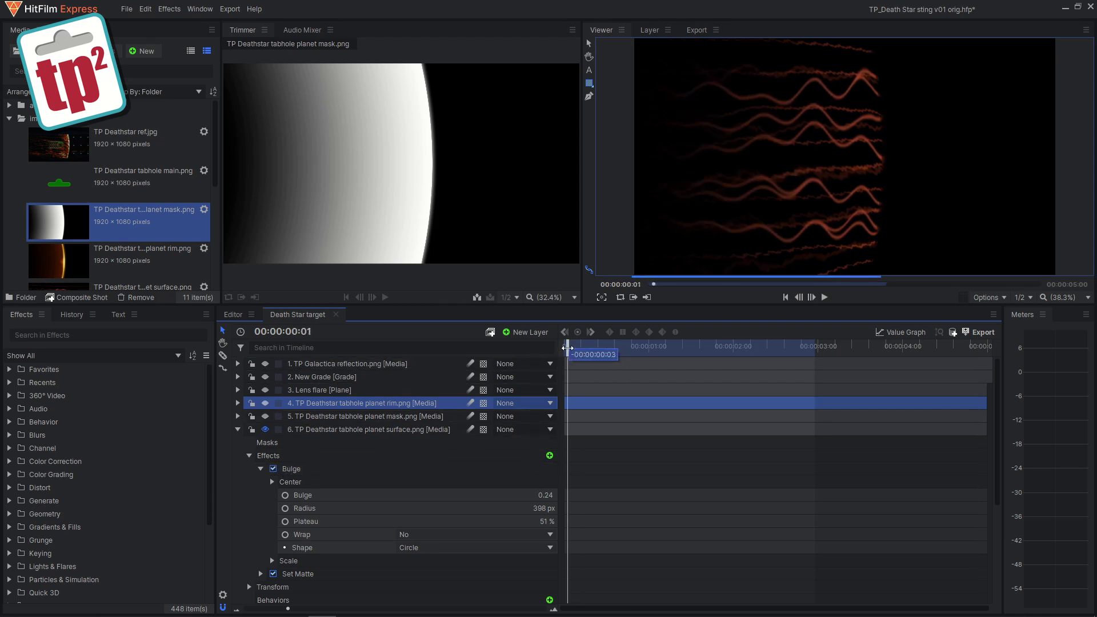
pyautogui.click(824, 297)
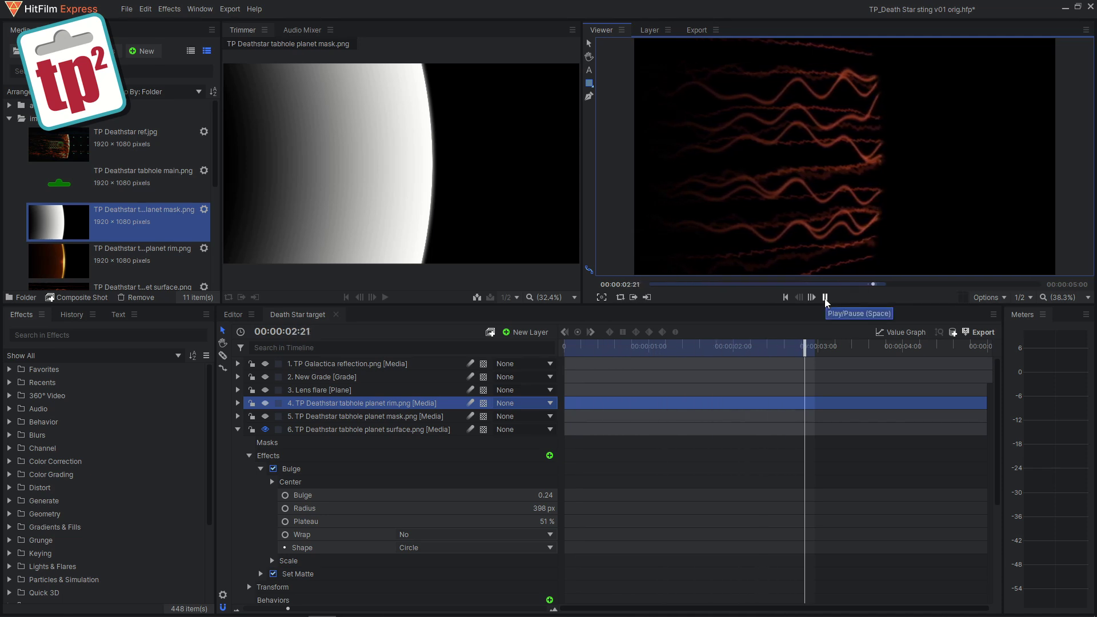
pyautogui.click(825, 297)
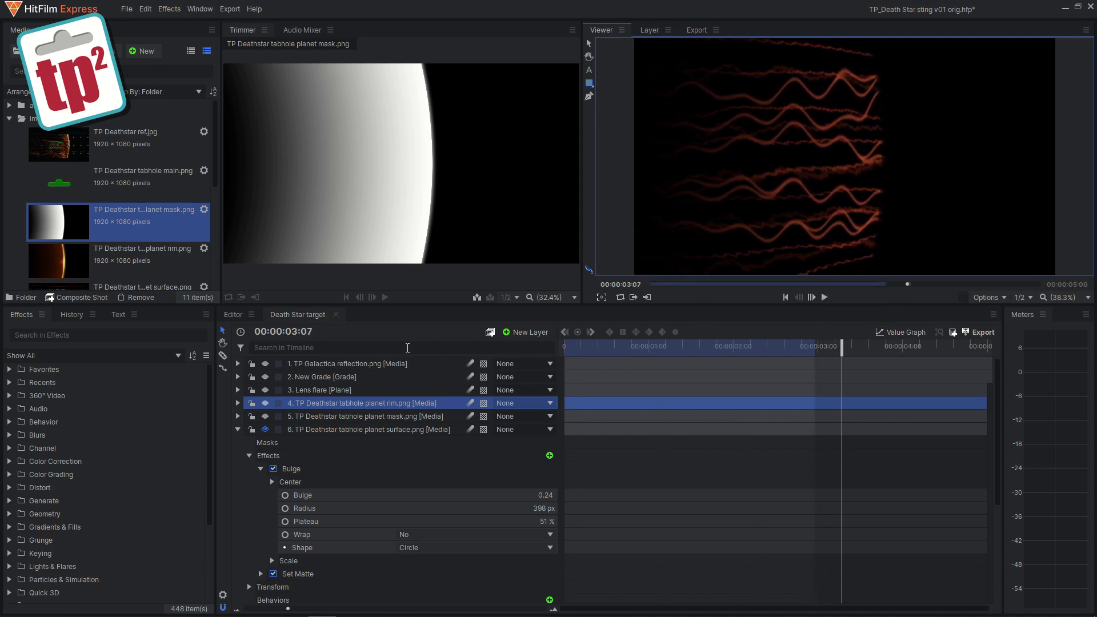
# Step: Play the planet surface from the first frame with the planet rim layer visible and preview TP Deathstar ref.jpg for comparison
pyautogui.click(267, 404)
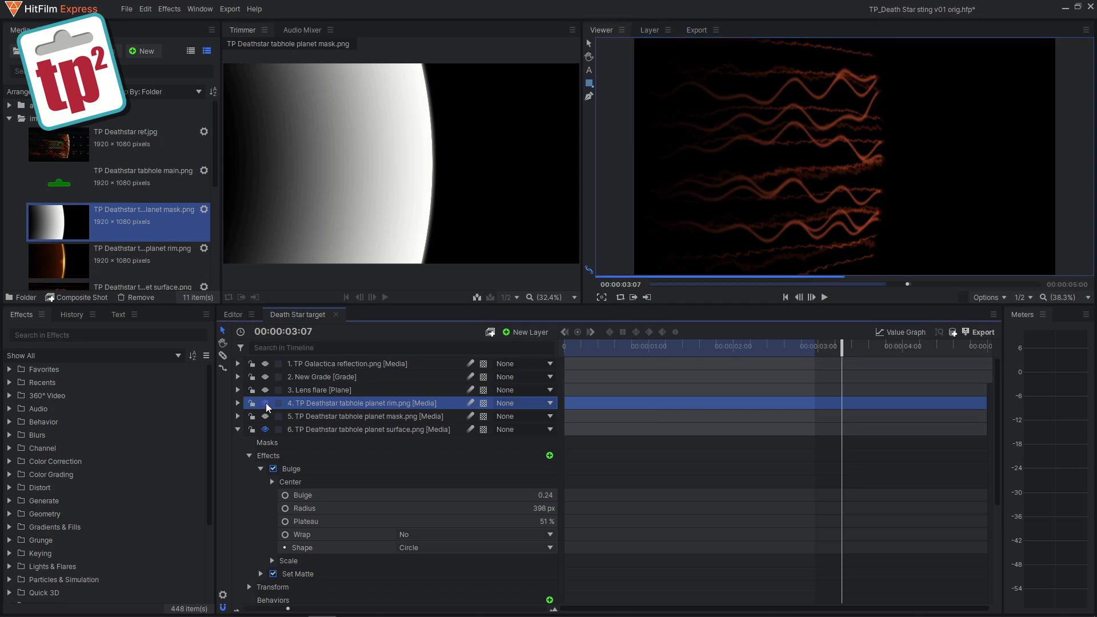
pyautogui.click(564, 346)
pyautogui.click(825, 298)
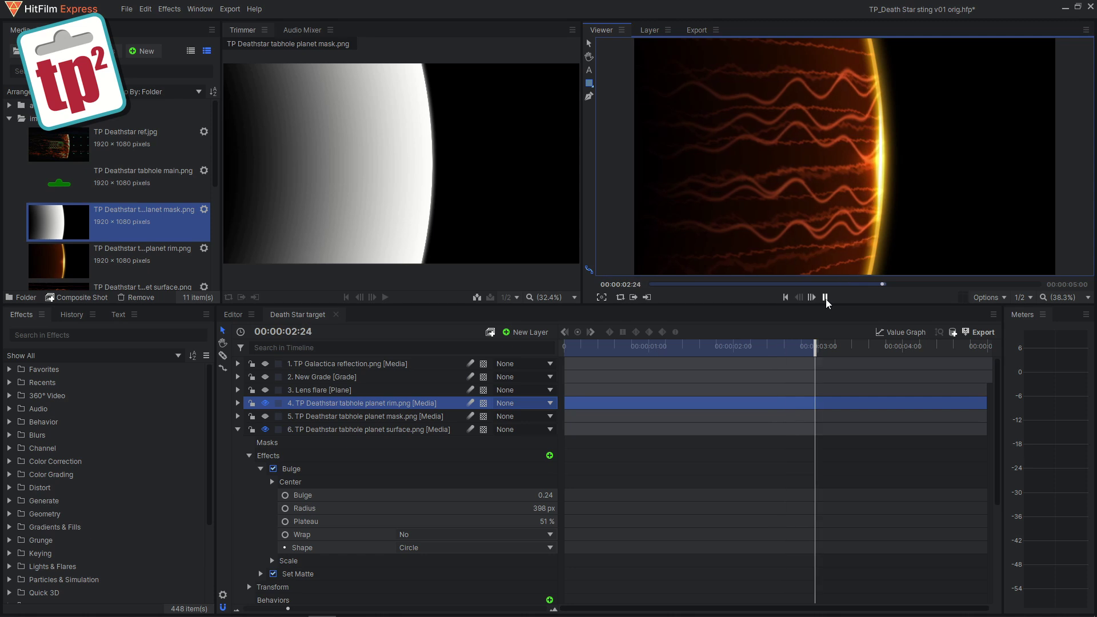
pyautogui.click(59, 144)
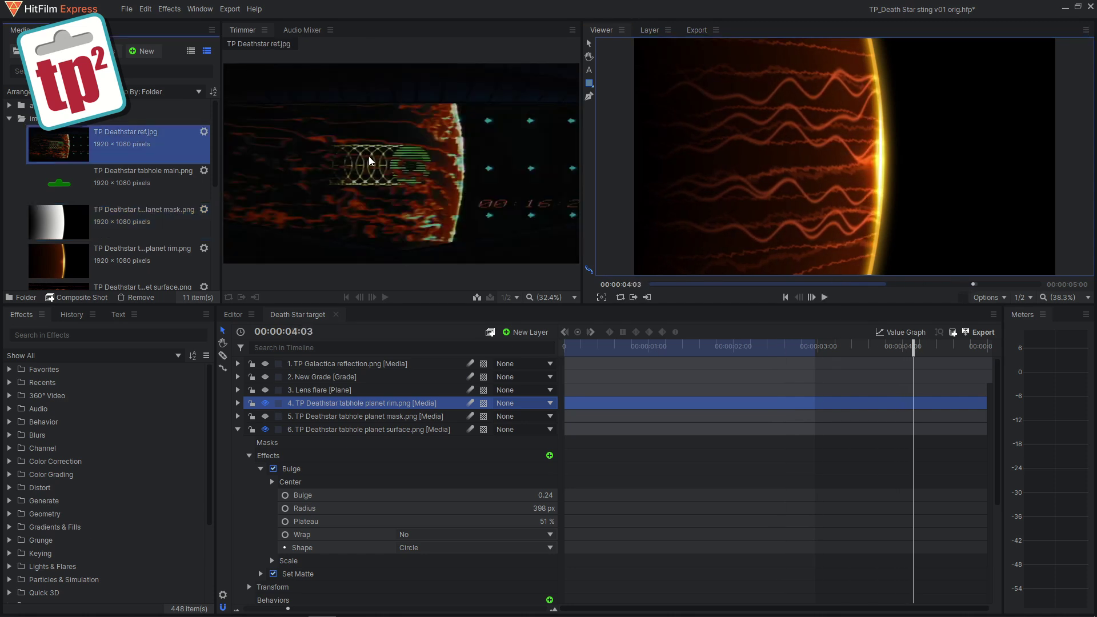
# Step: Hide the planet surface layer, show its duplicate on layer 15 instead, and play the duplicate's animation from the first frame
pyautogui.click(239, 430)
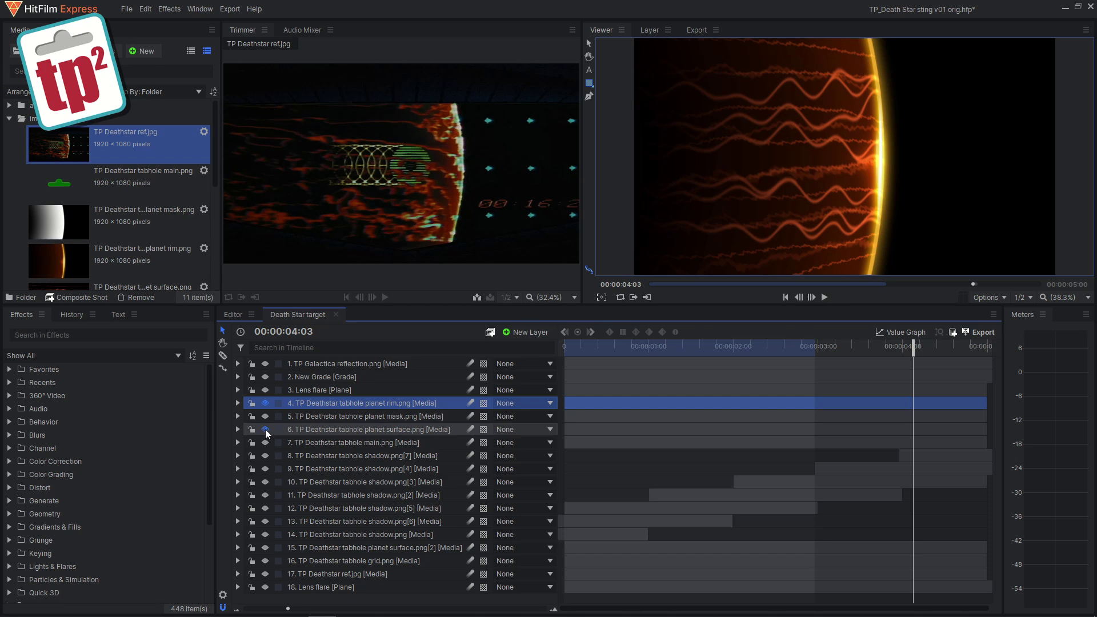
pyautogui.click(265, 429)
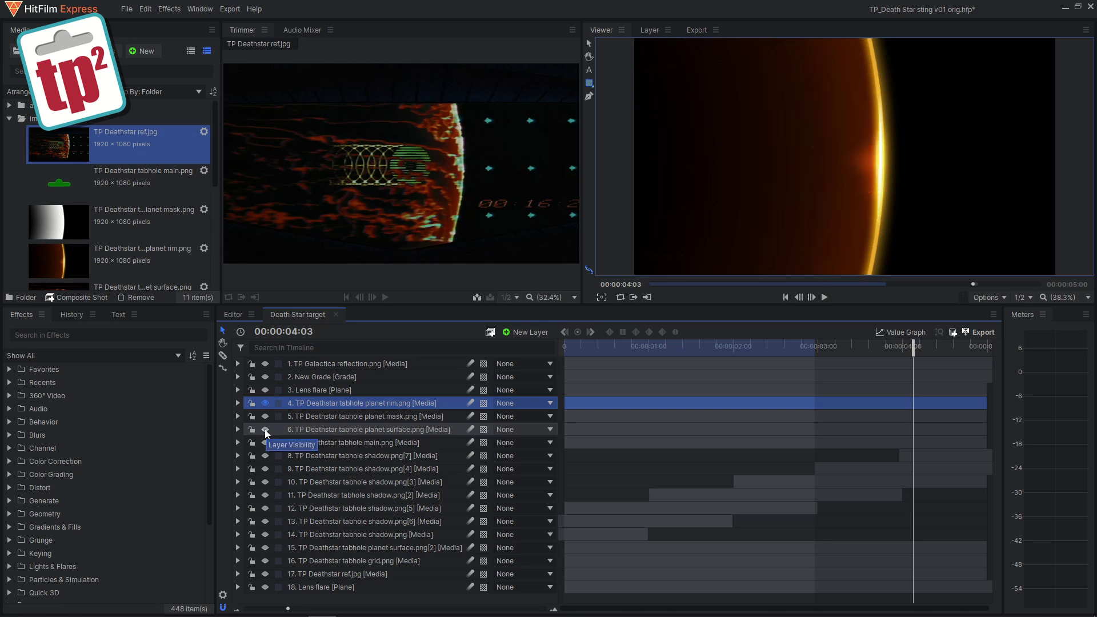
pyautogui.click(265, 548)
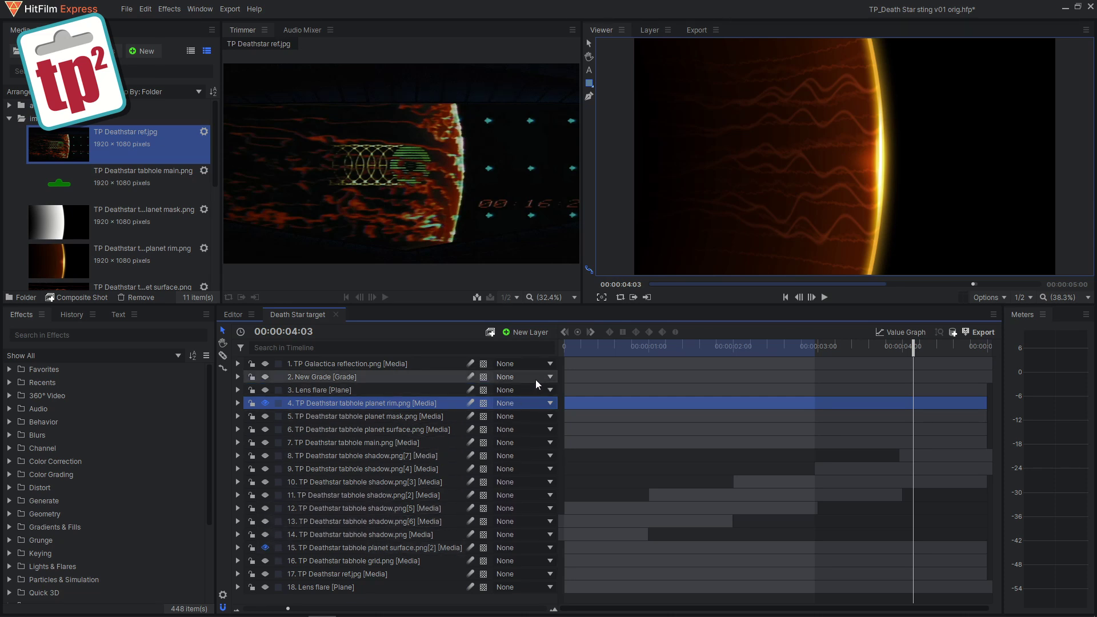
pyautogui.moveTo(576, 350); pyautogui.dragTo(563, 350)
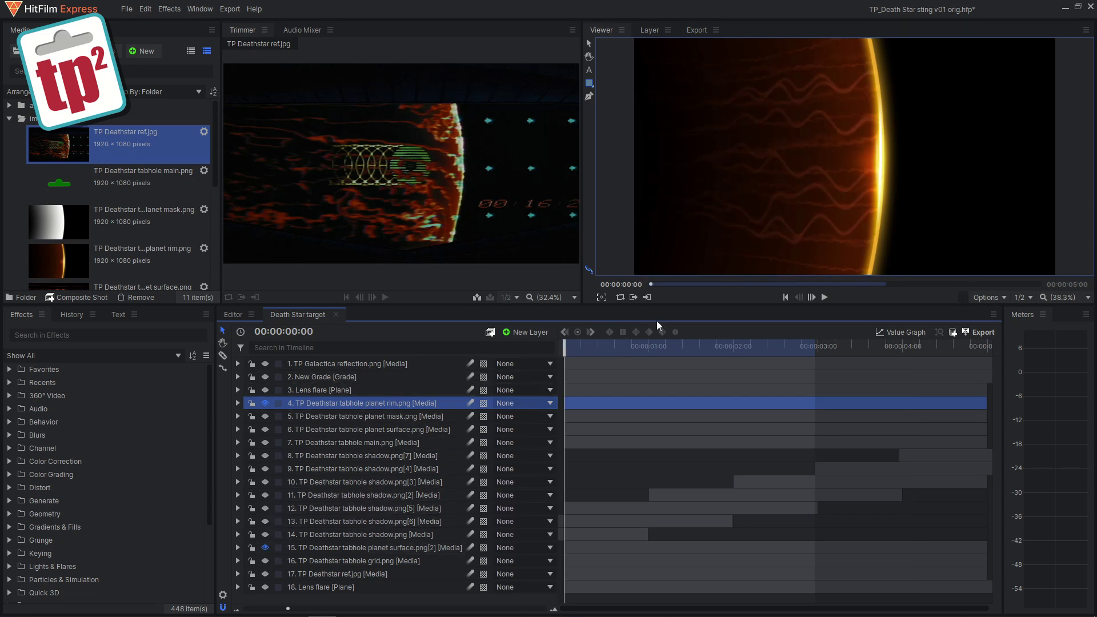
pyautogui.click(824, 297)
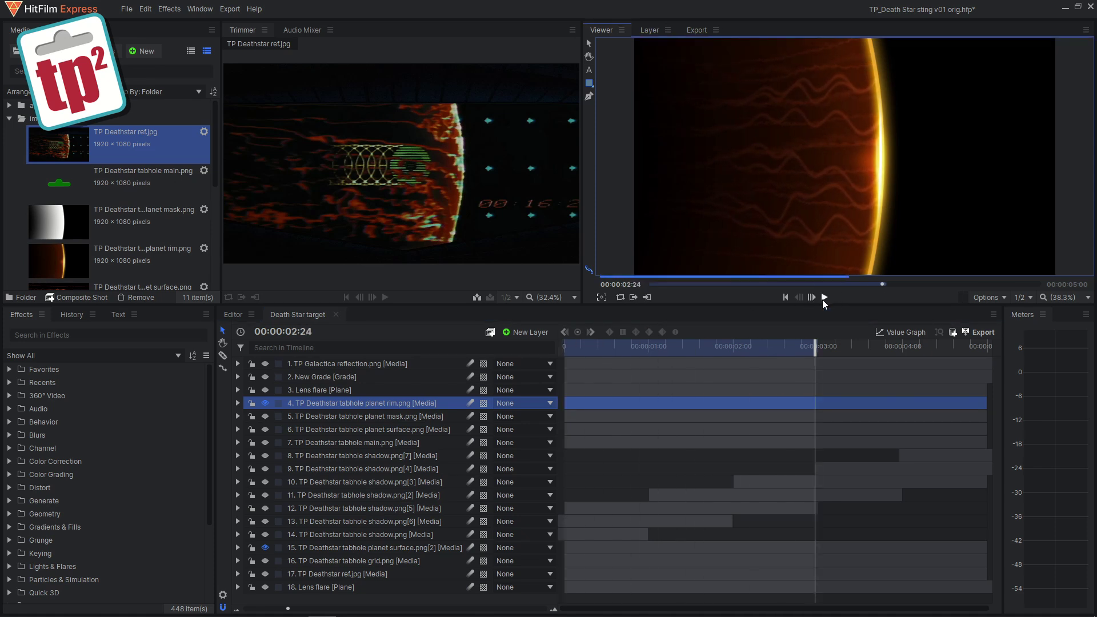
# Step: Show the original planet surface layer together with its duplicate and play the combined animation from the first frame
pyautogui.moveTo(563, 362); pyautogui.dragTo(540, 353)
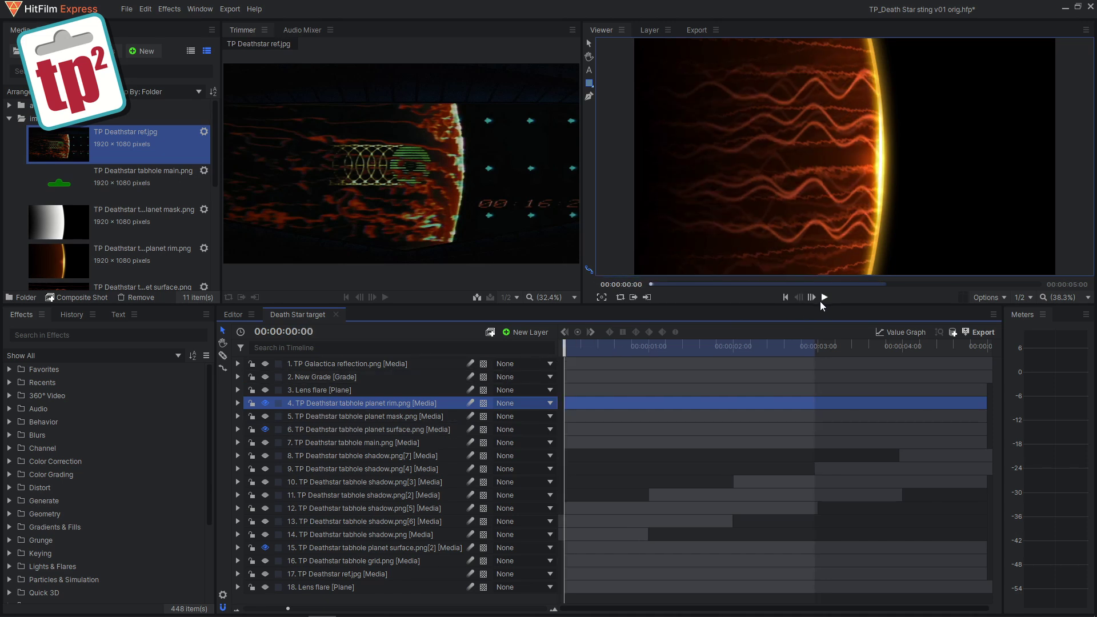
pyautogui.click(823, 297)
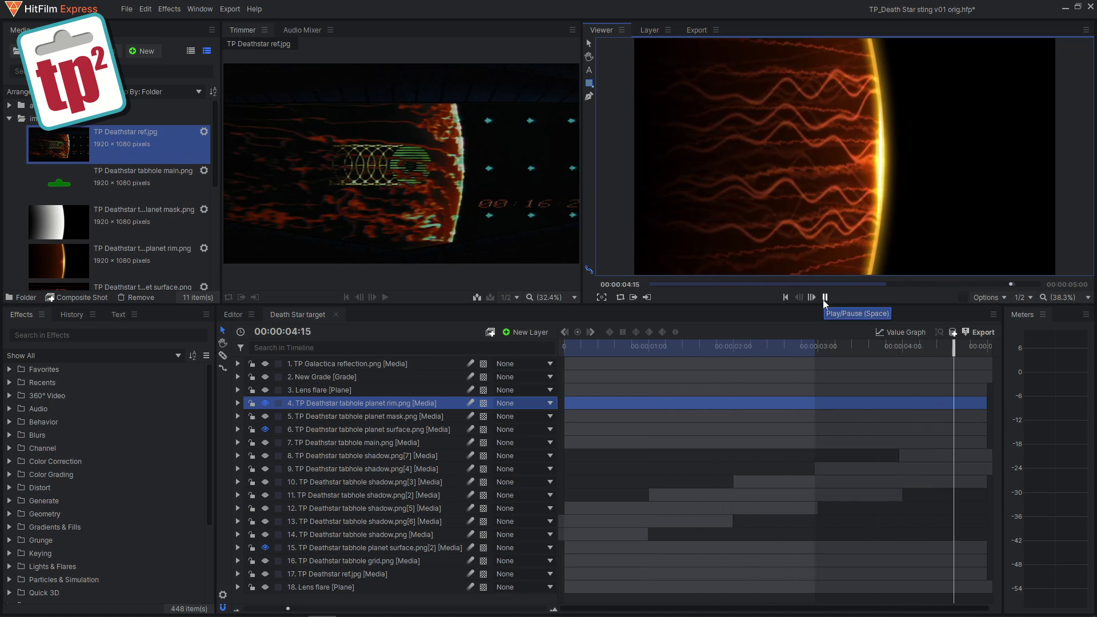
pyautogui.click(823, 297)
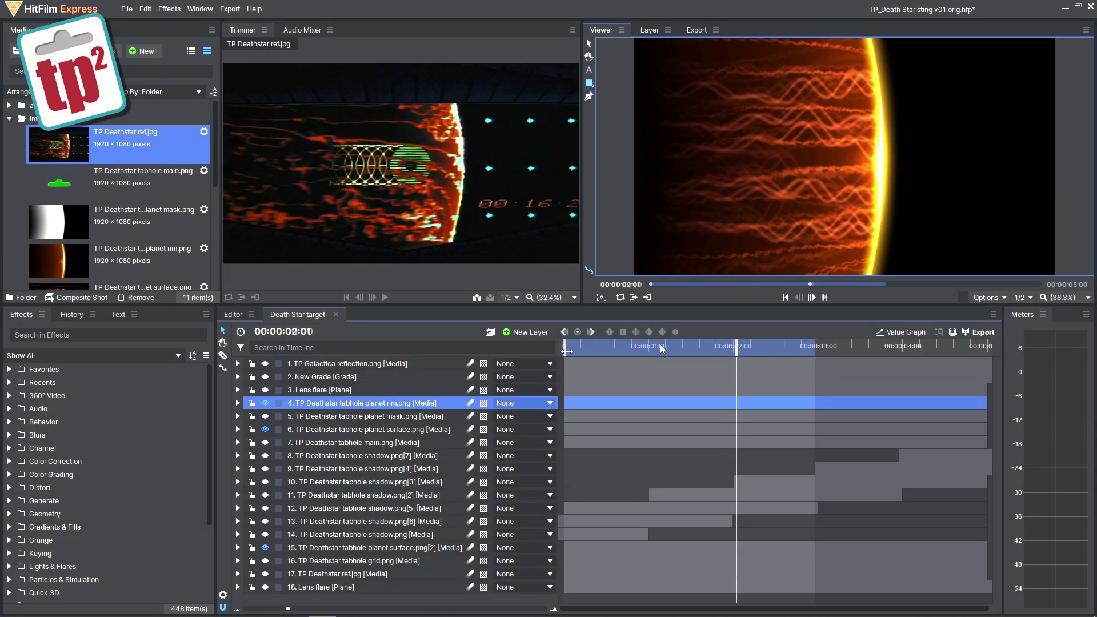
pyautogui.moveTo(660, 344); pyautogui.dragTo(567, 352)
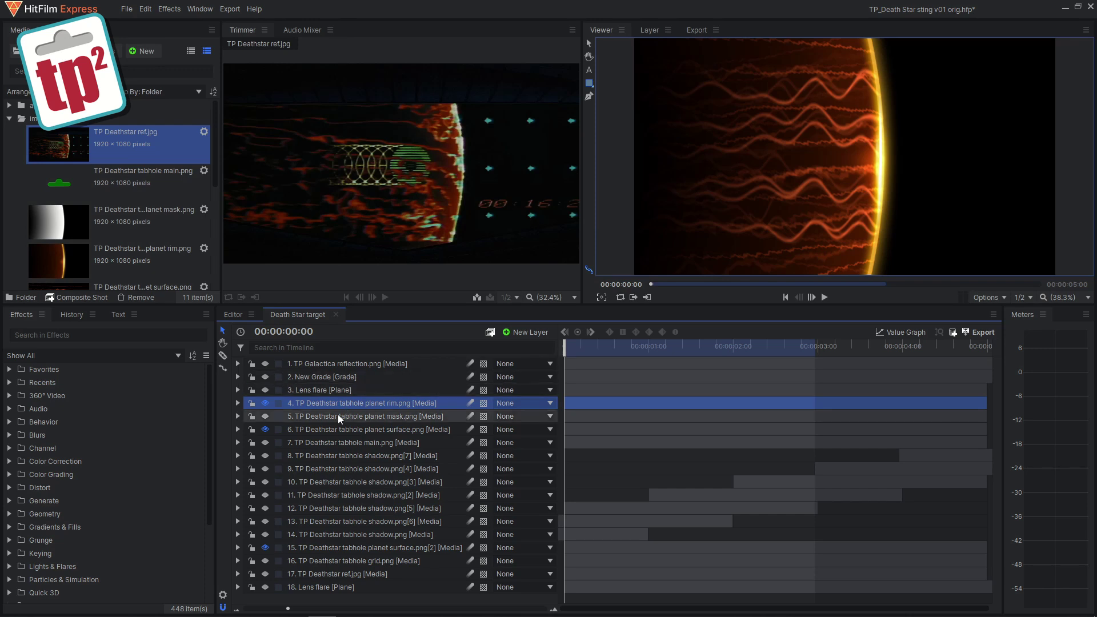
# Step: Show the tabhole main layer, all tabhole shadow layers and the grid layer, and play the composite from the first frame
pyautogui.moveTo(267, 446); pyautogui.dragTo(265, 537)
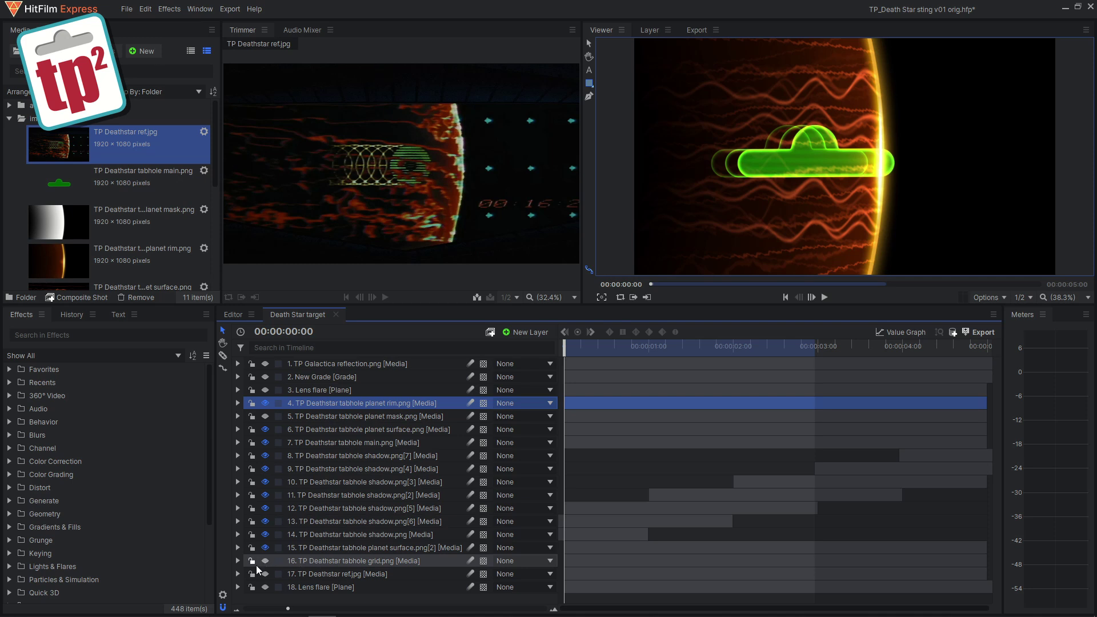
pyautogui.click(266, 564)
pyautogui.click(572, 347)
pyautogui.moveTo(569, 347); pyautogui.dragTo(556, 350)
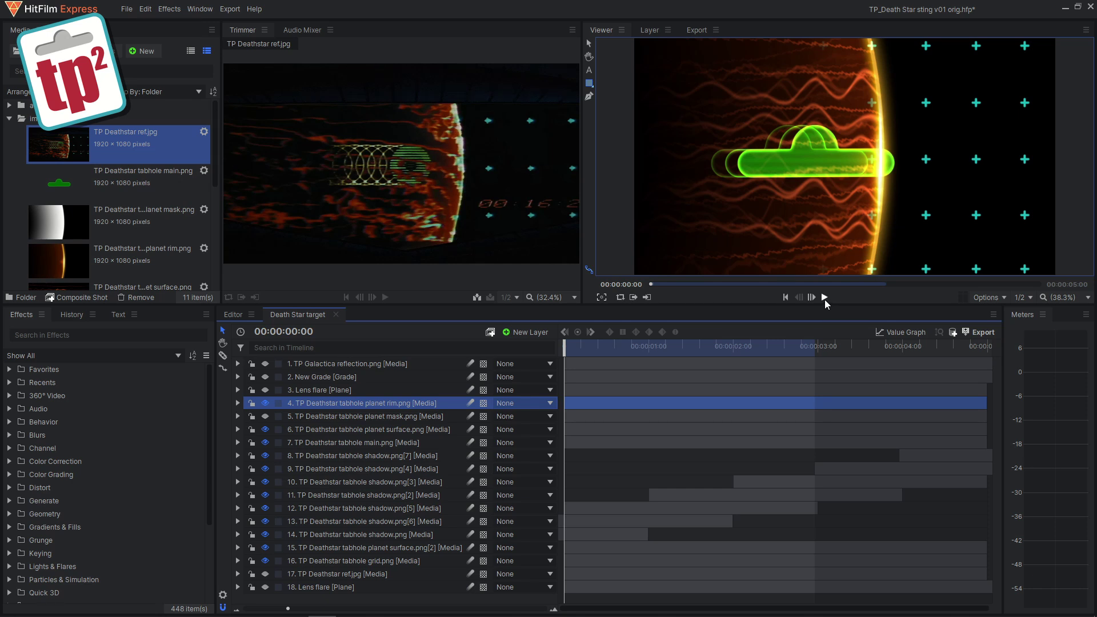
pyautogui.click(825, 297)
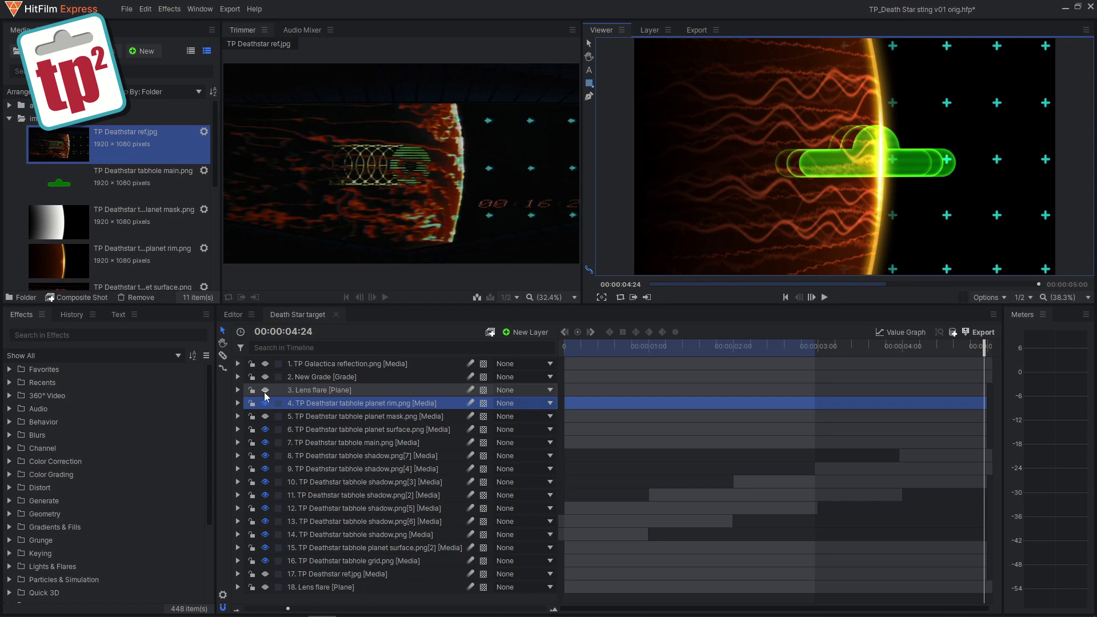
# Step: Show the Lens flare plane on layer 3, reveal its Timecode effect, and play the timecode animation from the first frame
pyautogui.click(238, 390)
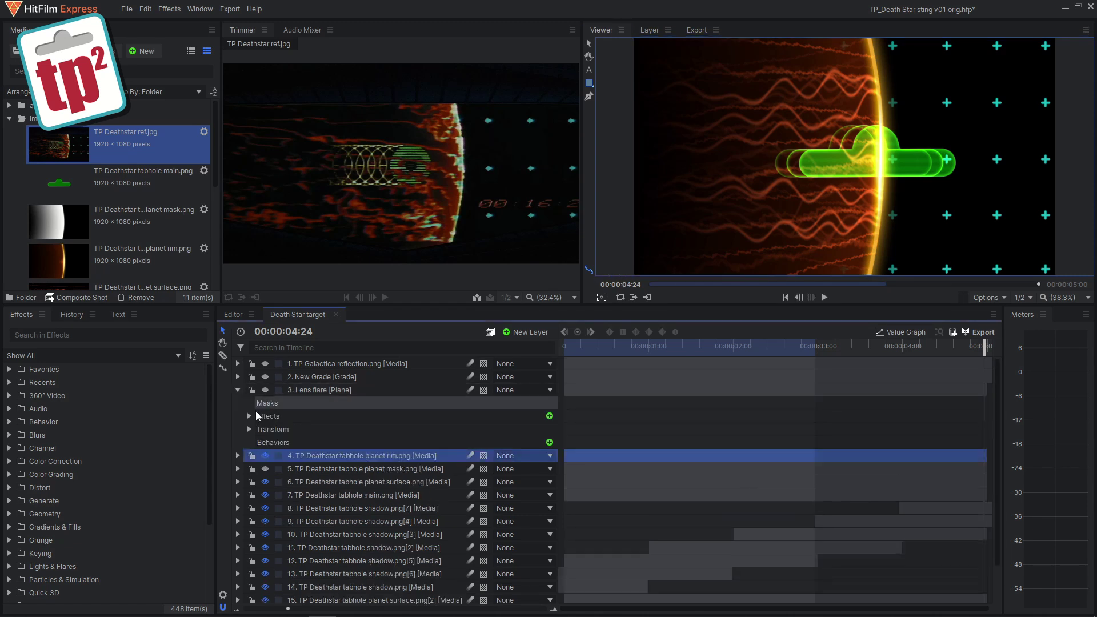
pyautogui.click(249, 416)
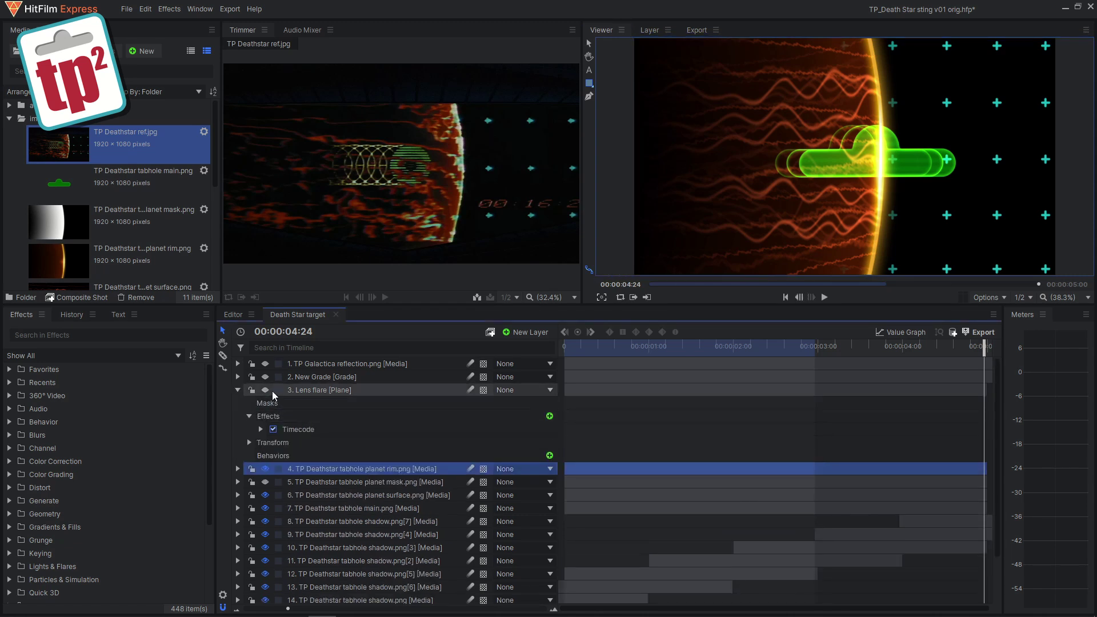
pyautogui.click(266, 391)
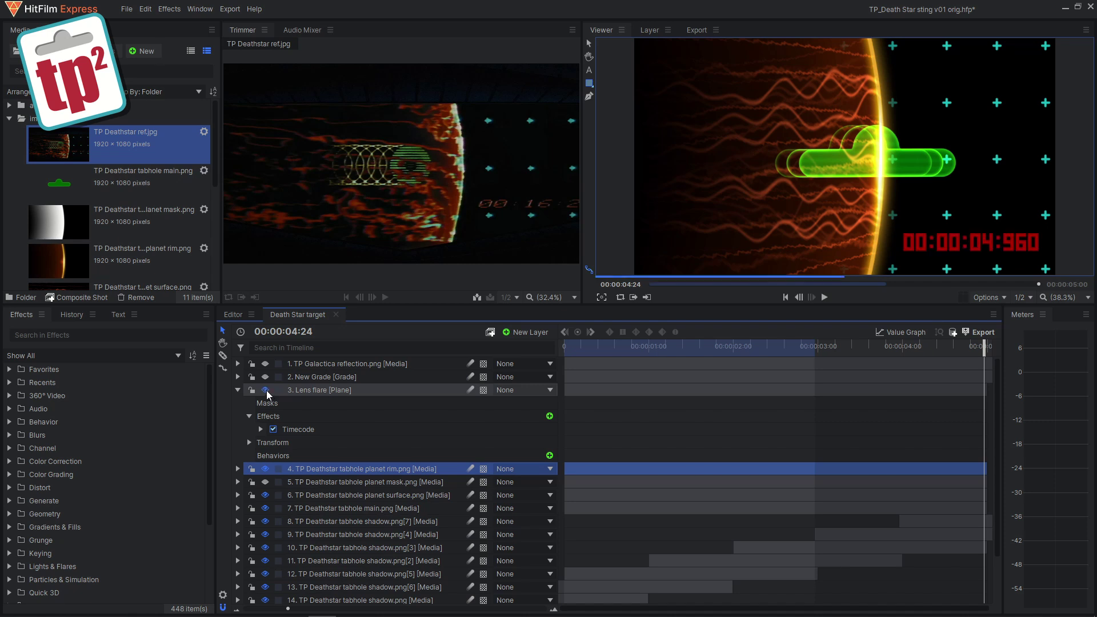
pyautogui.click(294, 430)
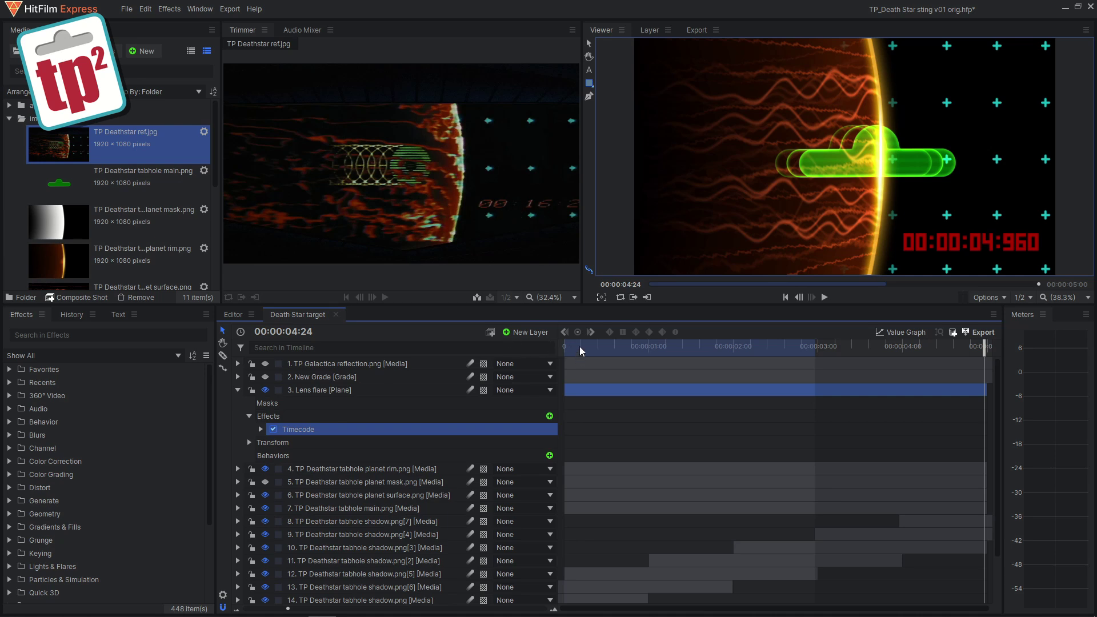
pyautogui.moveTo(582, 350); pyautogui.dragTo(557, 350)
pyautogui.click(825, 298)
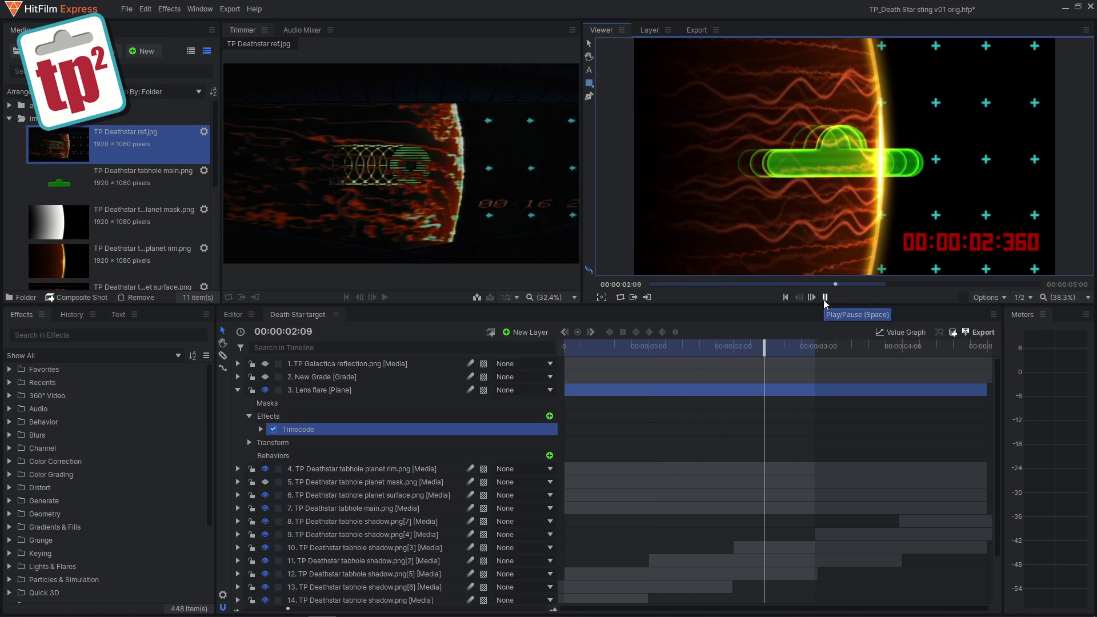
pyautogui.click(825, 297)
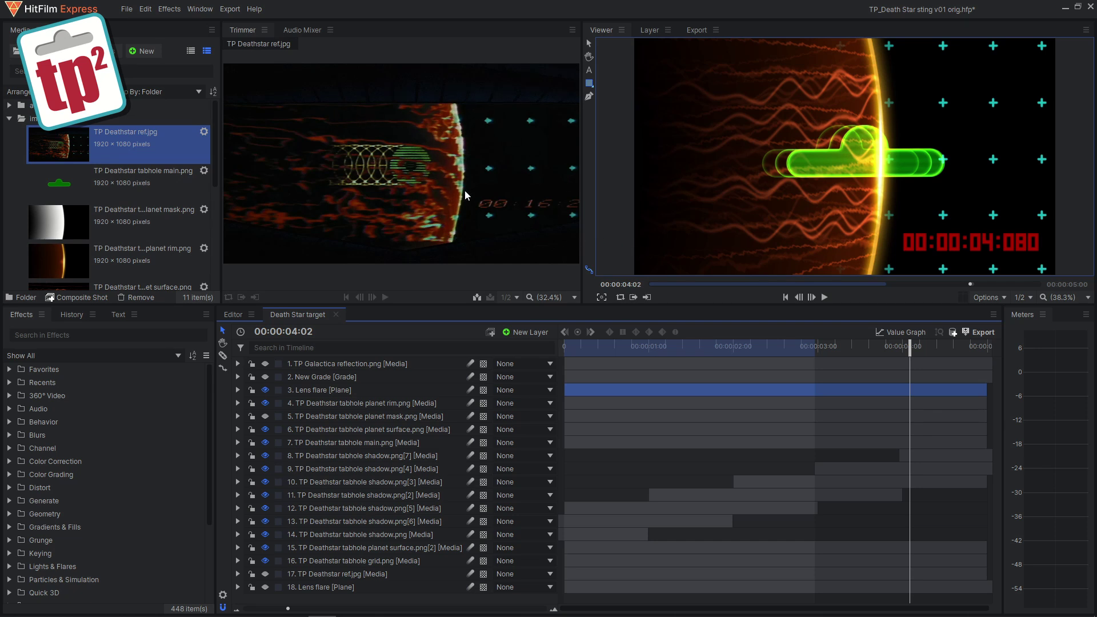
# Step: Make the New Grade layer visible and expand its list of effects
pyautogui.click(237, 376)
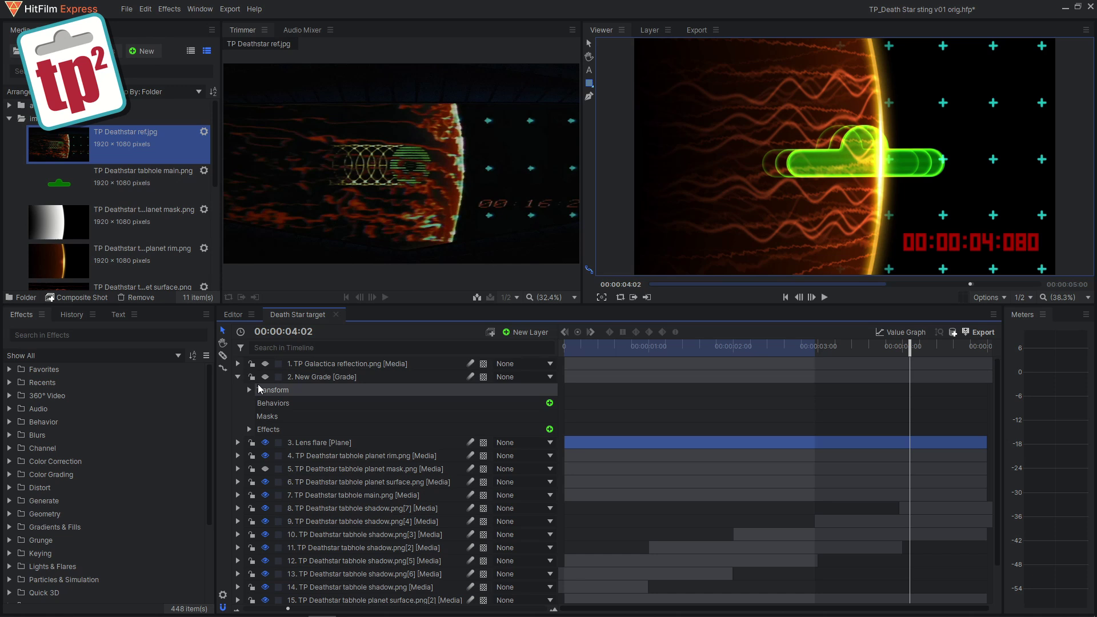
pyautogui.click(265, 376)
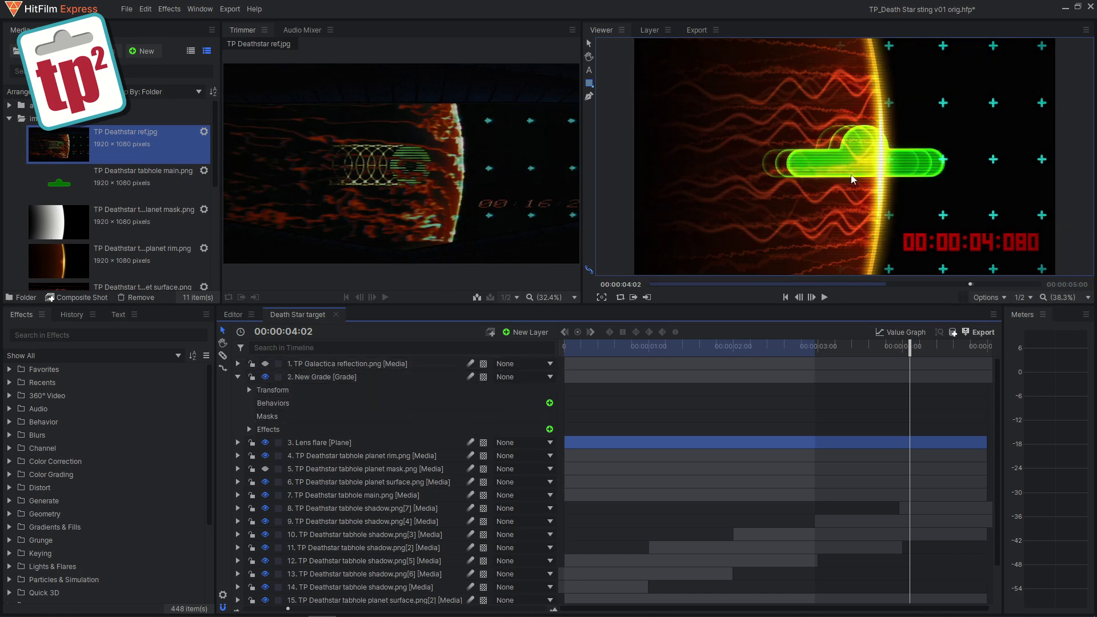
pyautogui.click(249, 429)
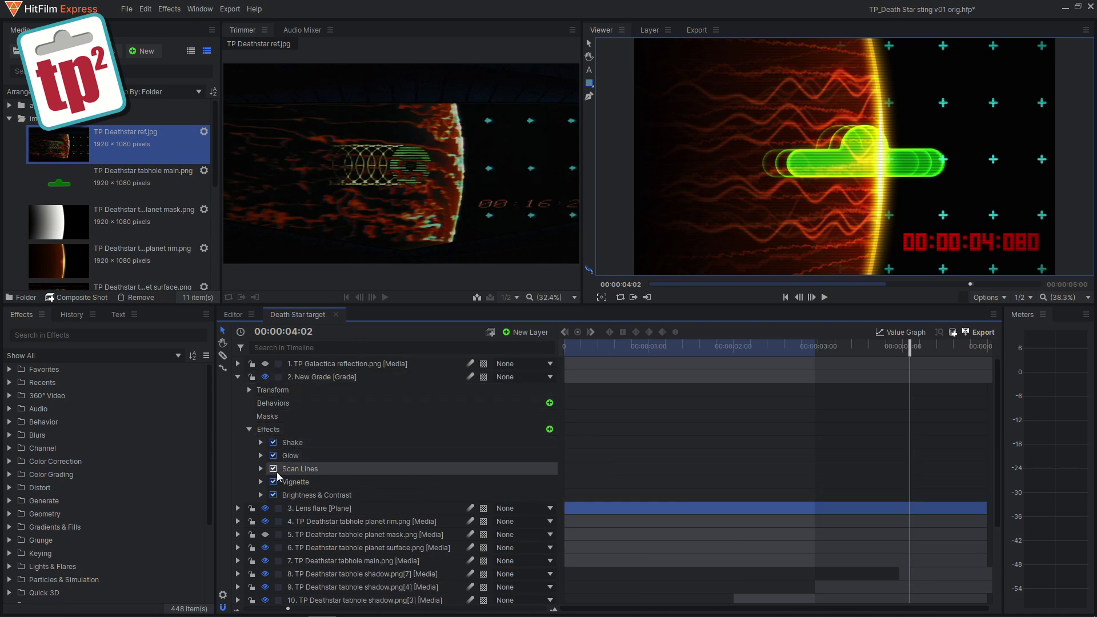
# Step: Disable every New Grade effect except Shake and play the composite from the first frame to preview the shake alone
pyautogui.click(273, 442)
pyautogui.click(273, 455)
pyautogui.click(273, 468)
pyautogui.click(273, 481)
pyautogui.click(273, 494)
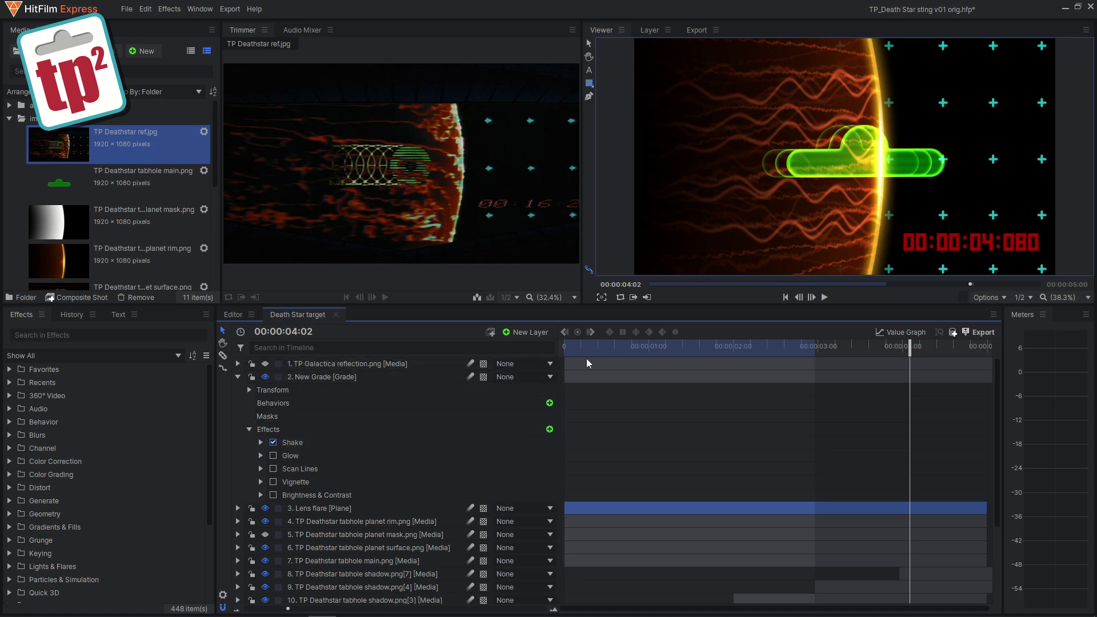
pyautogui.press('Home')
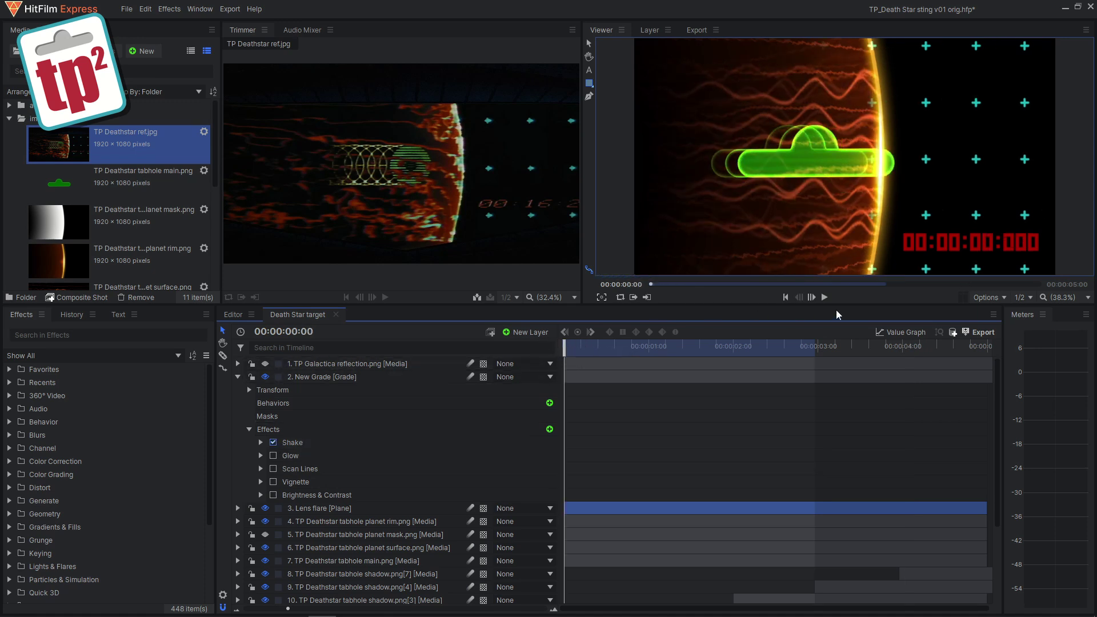
pyautogui.click(825, 297)
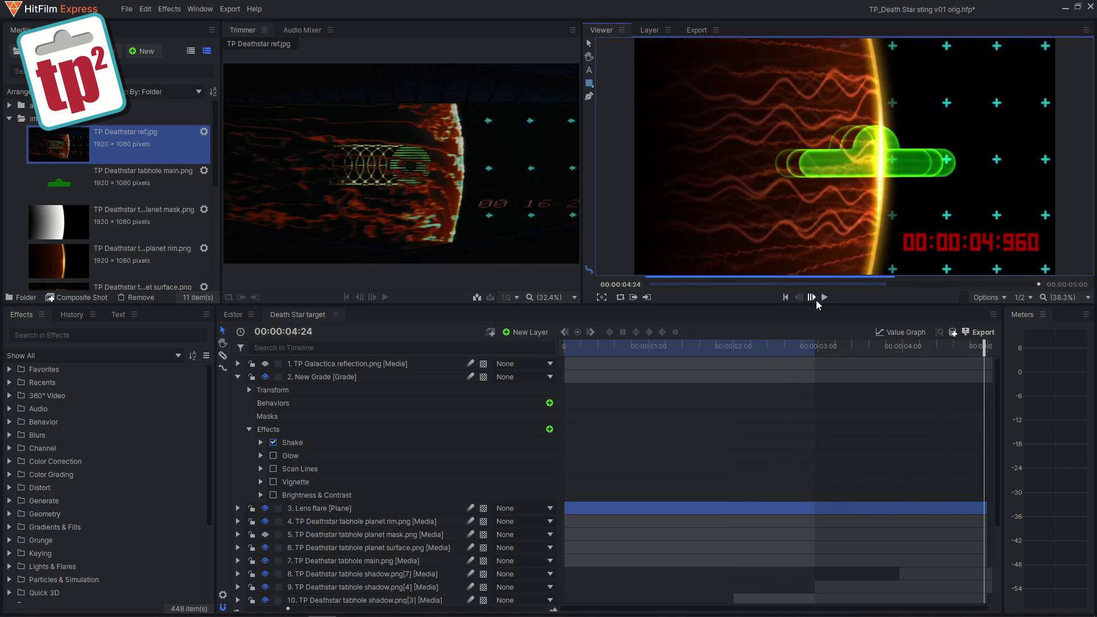
# Step: Re-enable Glow, Scan Lines, Vignette, and Brightness & Contrast on the New Grade layer, comparing Glow on and off, and replay the composite
pyautogui.click(273, 456)
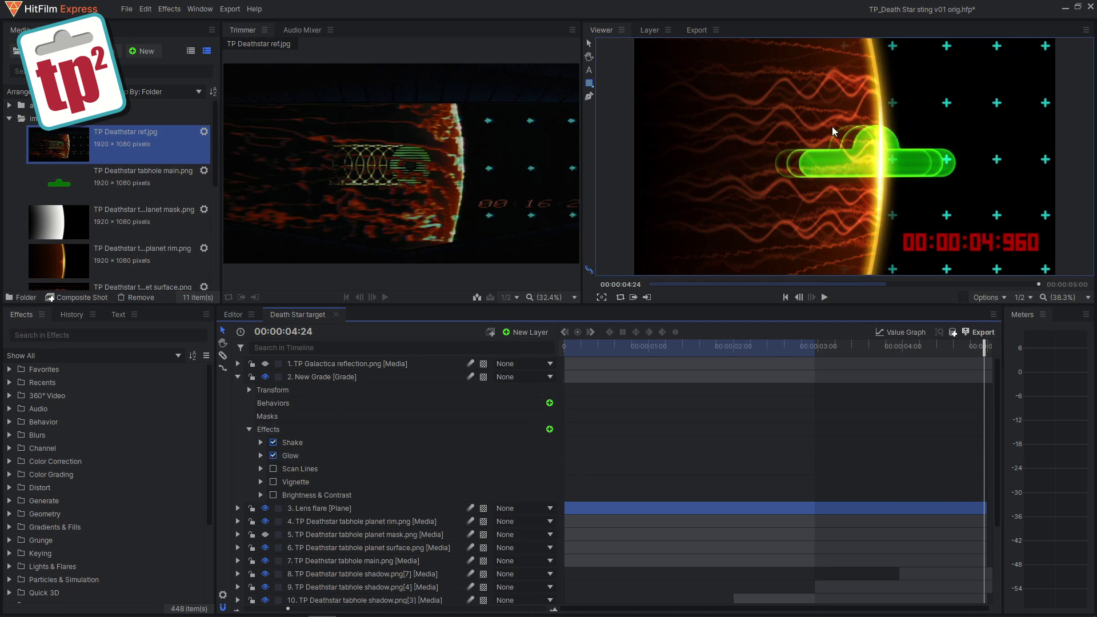
pyautogui.click(273, 455)
pyautogui.click(274, 455)
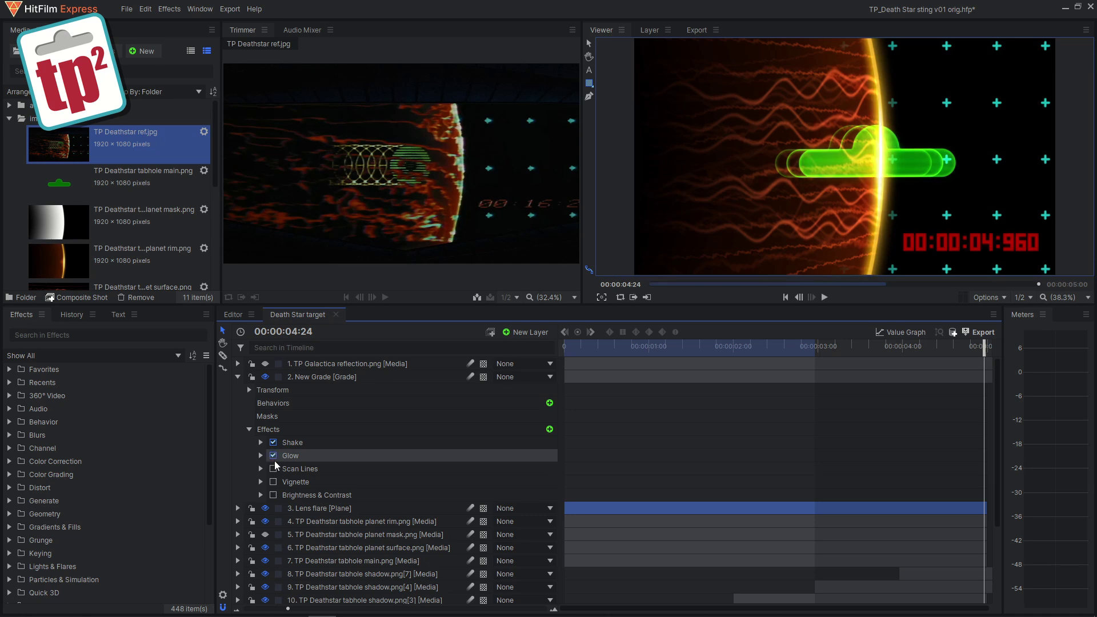
pyautogui.click(273, 469)
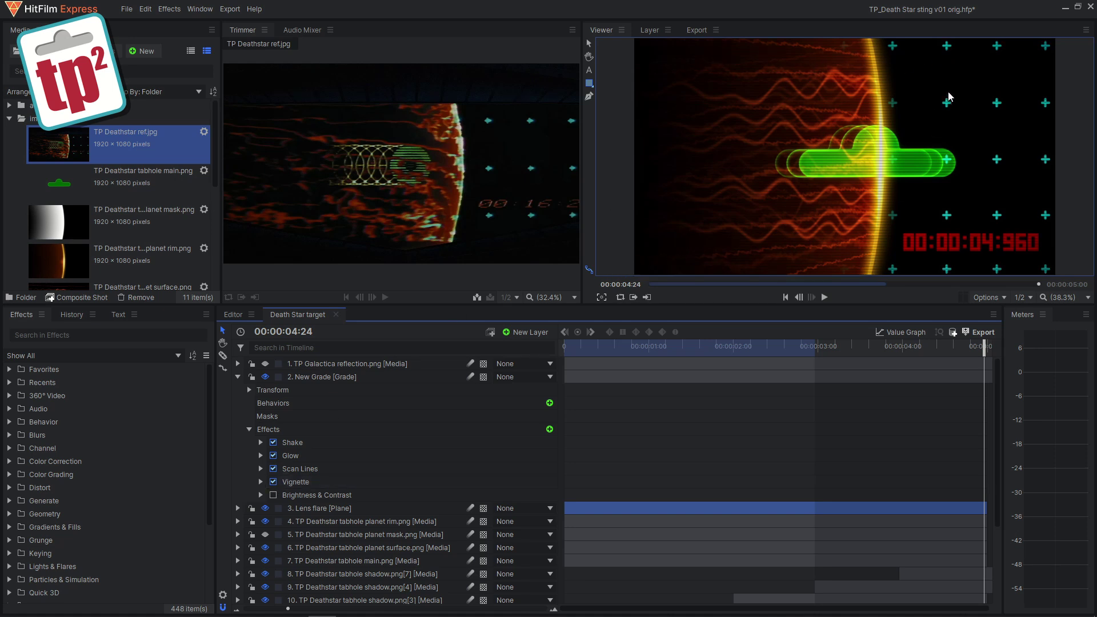
pyautogui.click(274, 495)
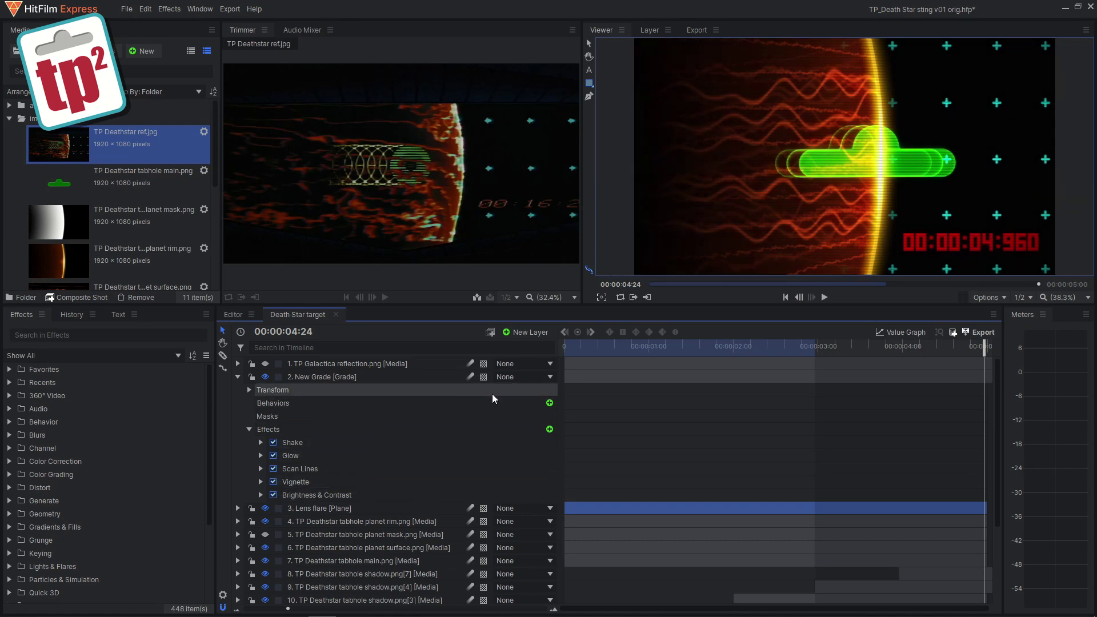
pyautogui.click(585, 354)
pyautogui.click(824, 297)
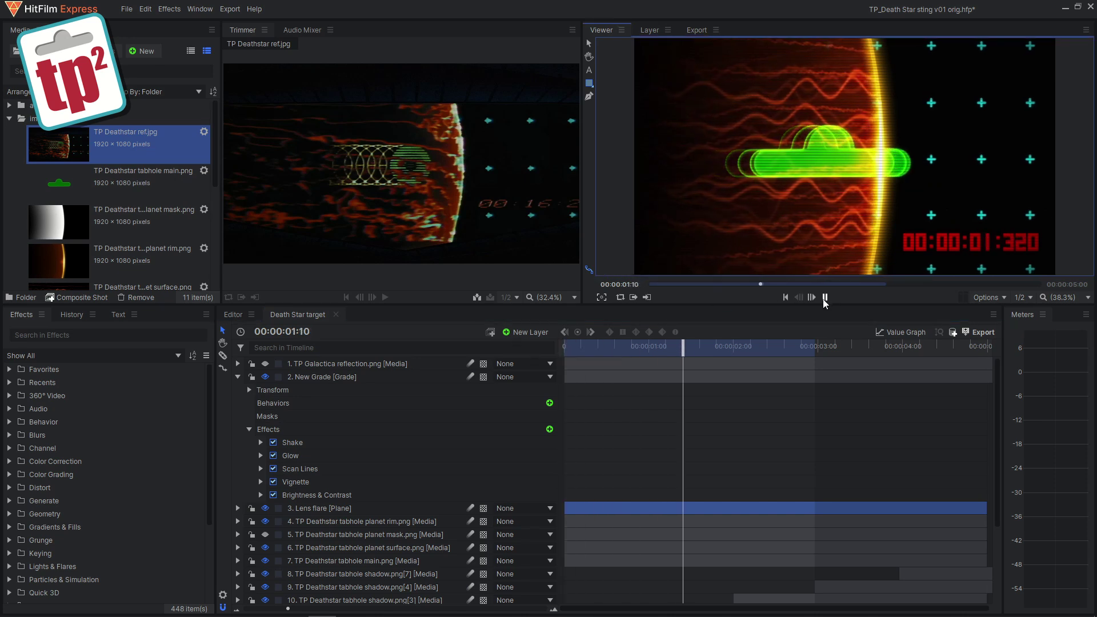